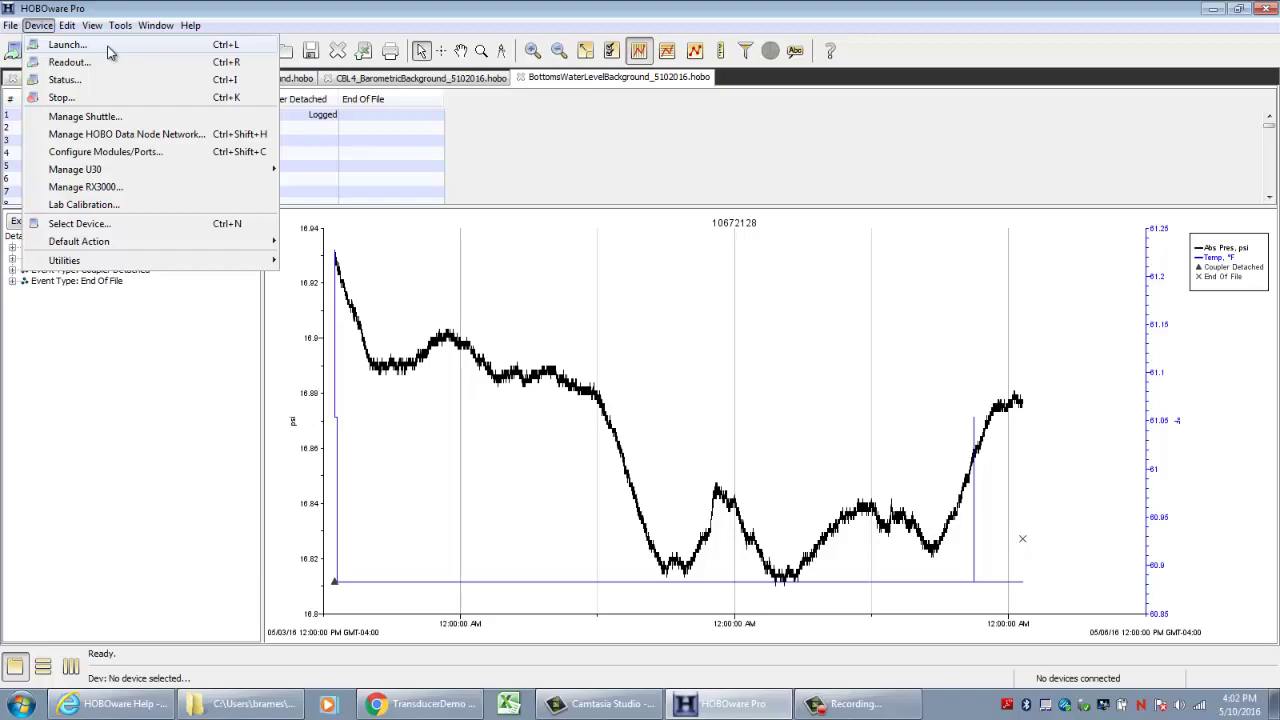
Open the logger launch settings and rename the logger to CBL4_WaterP.
{"action": "left_click", "coordinate": [108, 46]}
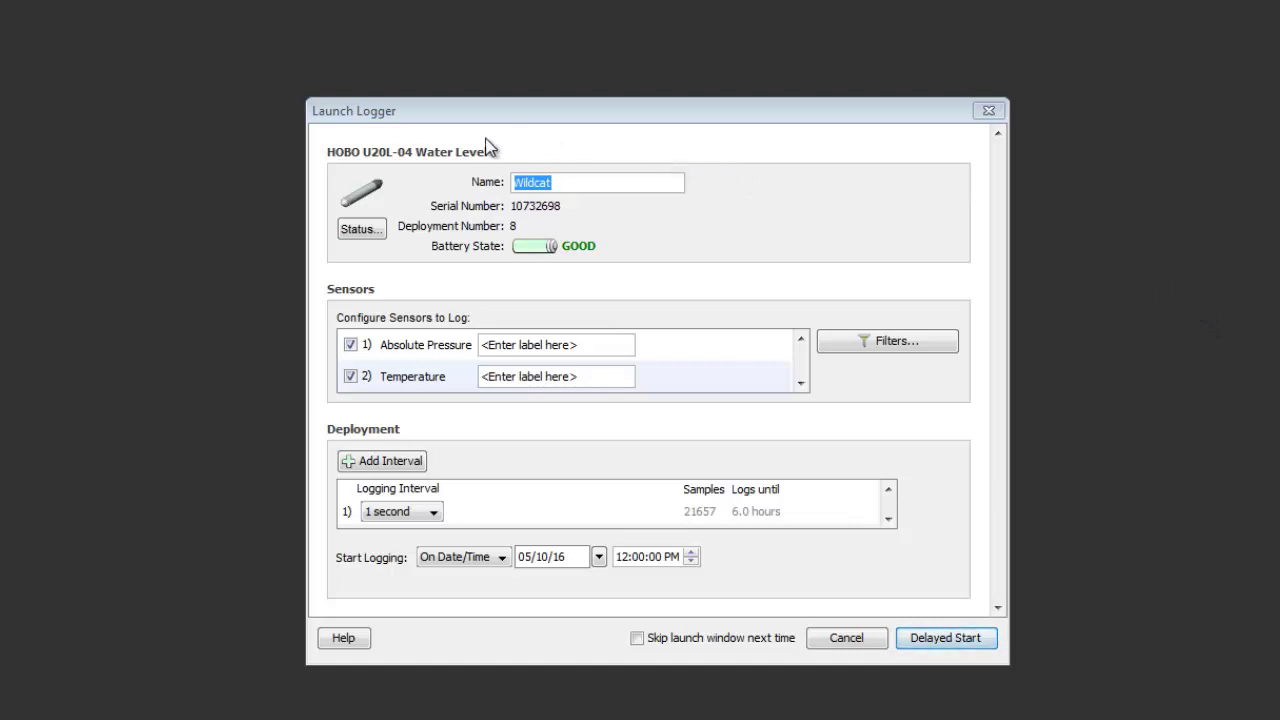
{"action": "left_click", "coordinate": [570, 183]}
{"action": "left_click_drag", "start_coordinate": [570, 183], "coordinate": [508, 180]}
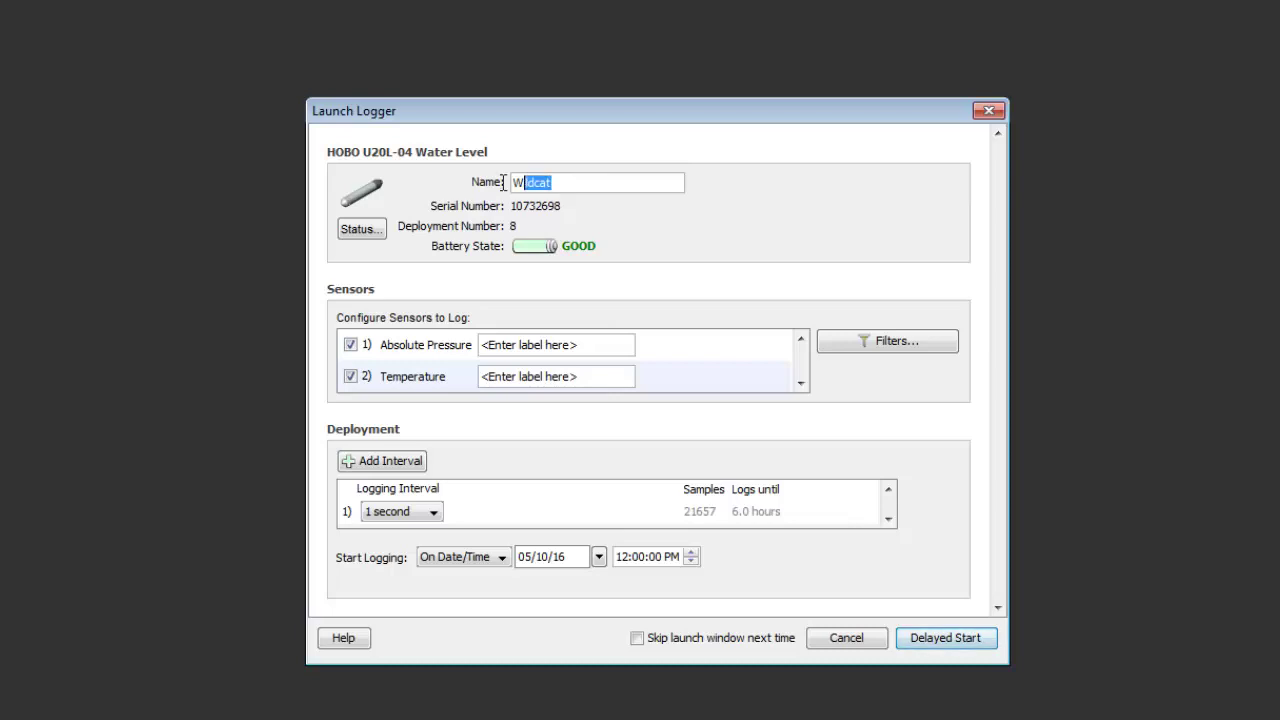
{"action": "type", "text": "CBL4_WaterP"}
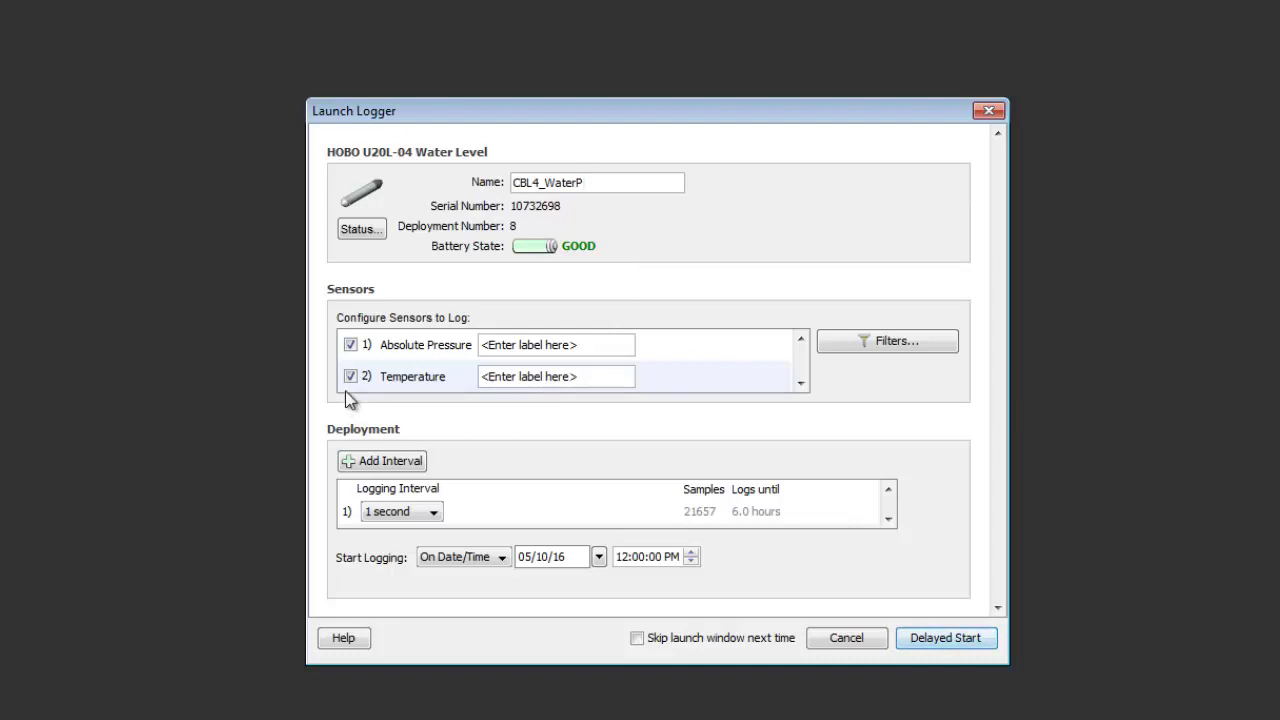
Toggle Absolute Pressure and Temperature off and back on so both stay logged.
{"action": "left_click", "coordinate": [350, 344]}
{"action": "left_click", "coordinate": [350, 376]}
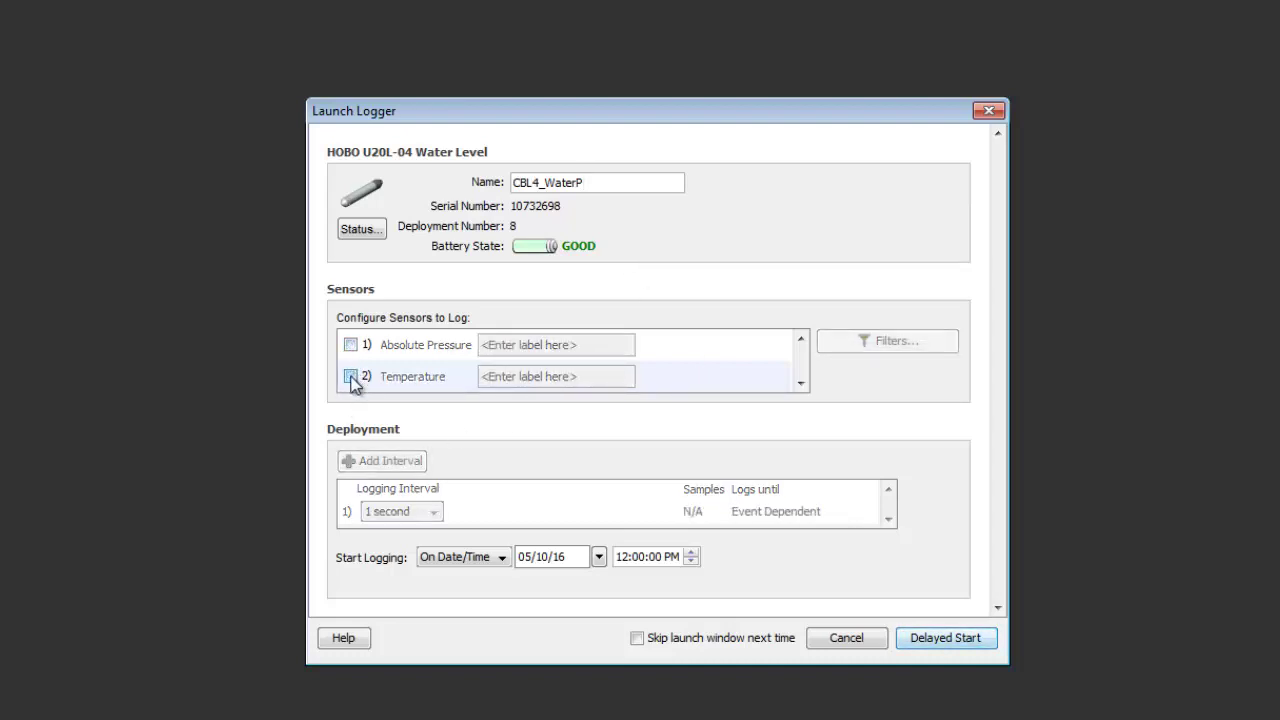
{"action": "left_click", "coordinate": [350, 376]}
{"action": "left_click", "coordinate": [350, 344]}
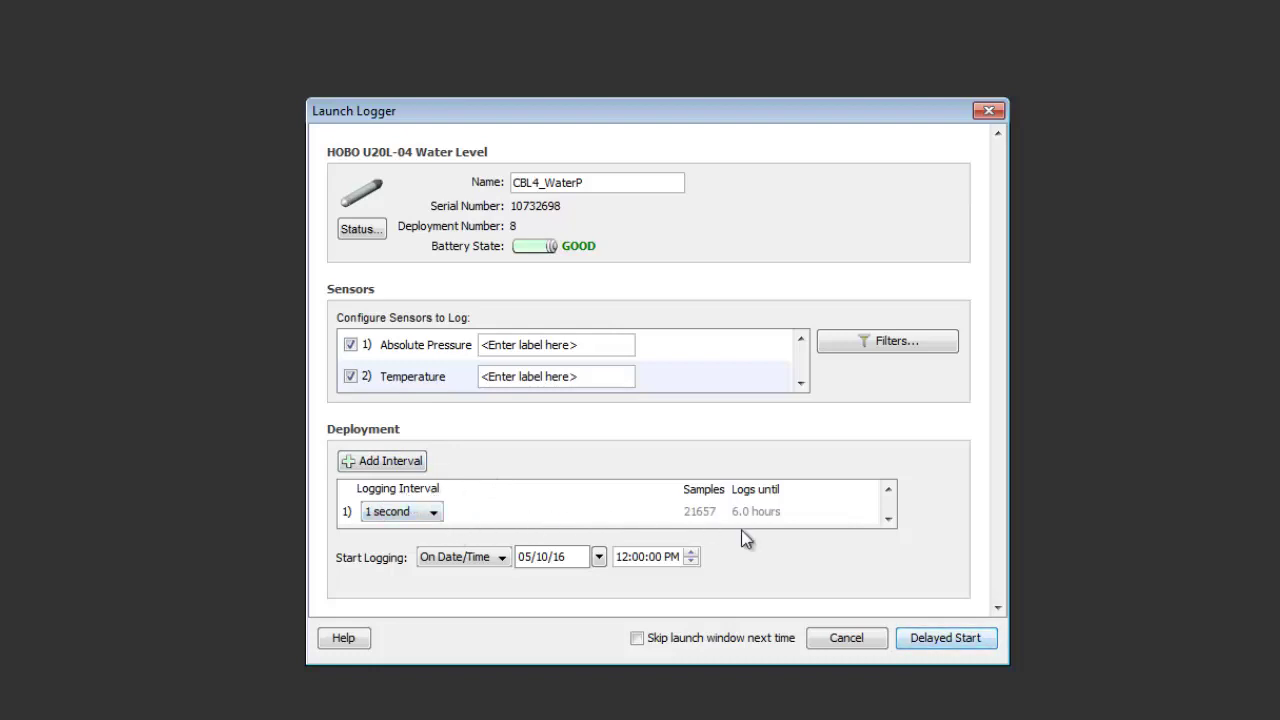
{"action": "left_click", "coordinate": [433, 512]}
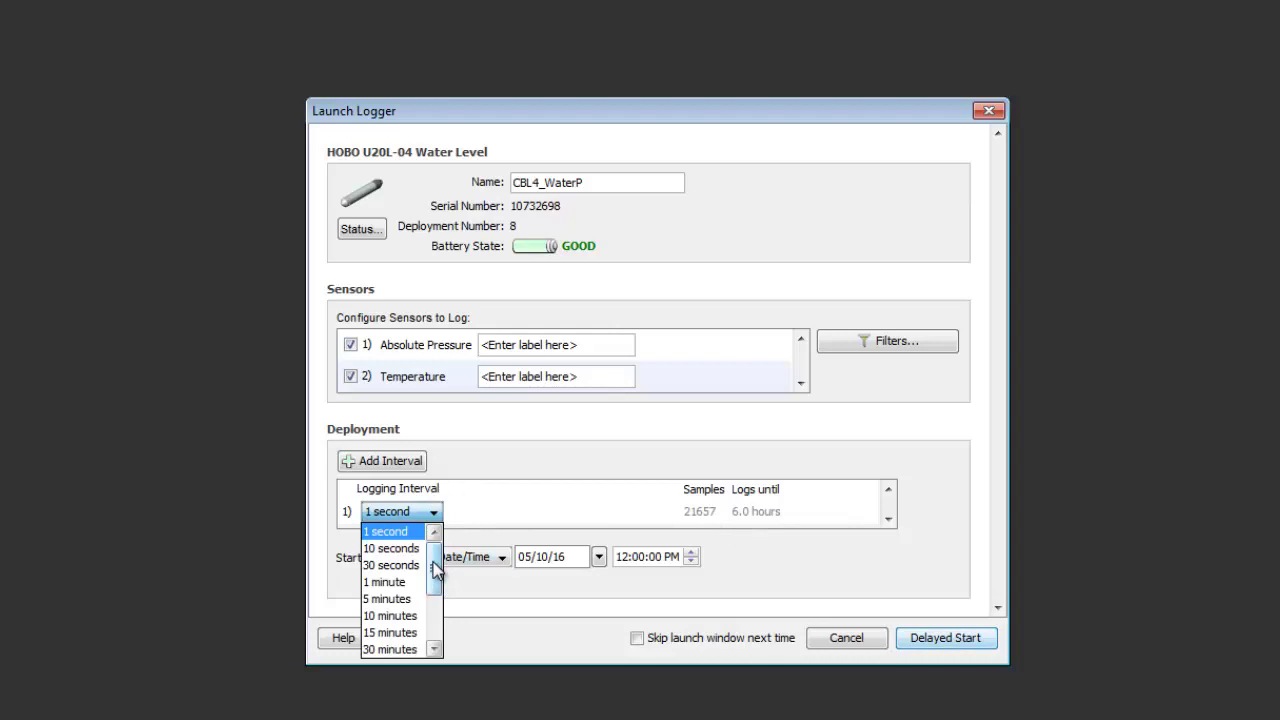
{"action": "left_click_drag", "start_coordinate": [435, 566], "coordinate": [435, 608]}
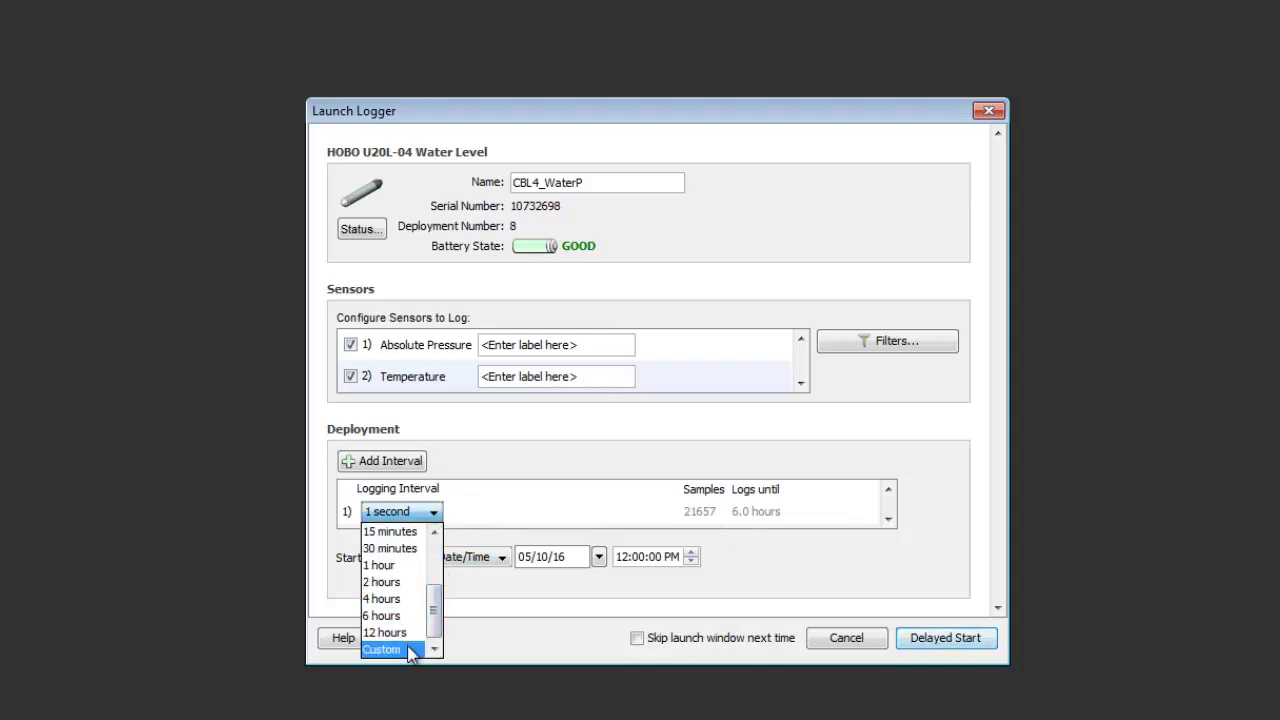
{"action": "left_click", "coordinate": [410, 548]}
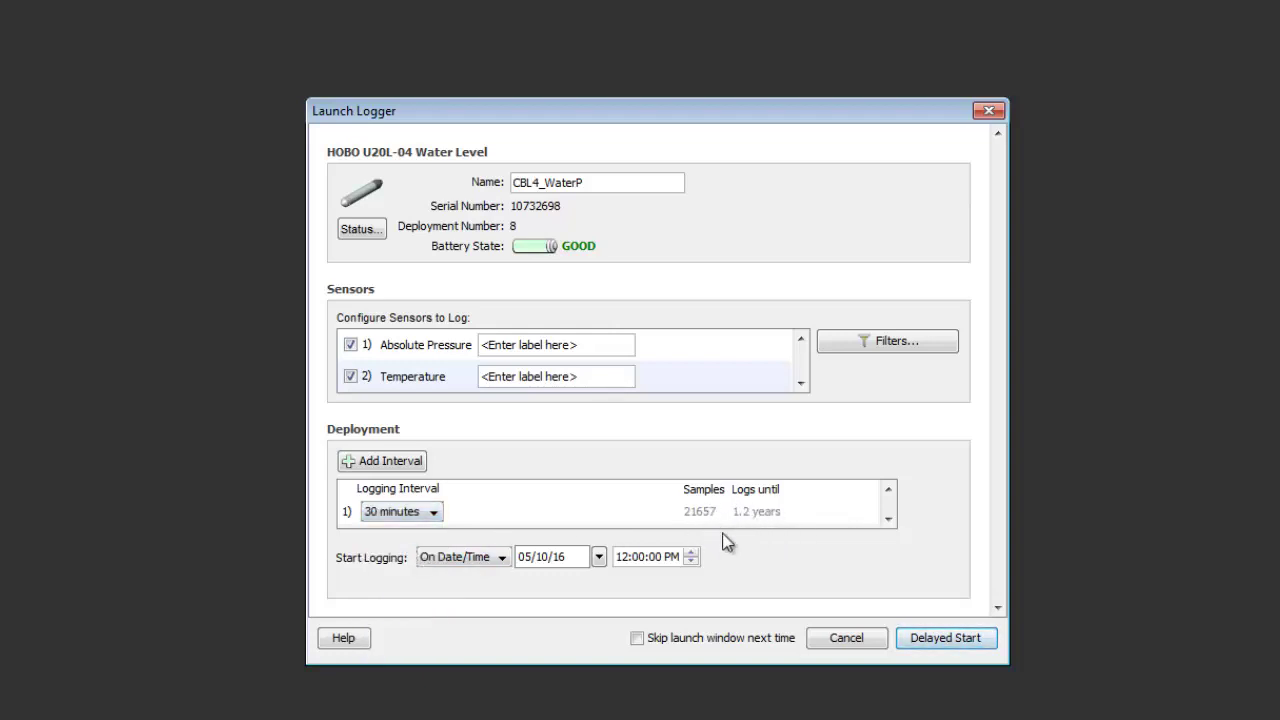
{"action": "left_click", "coordinate": [434, 513]}
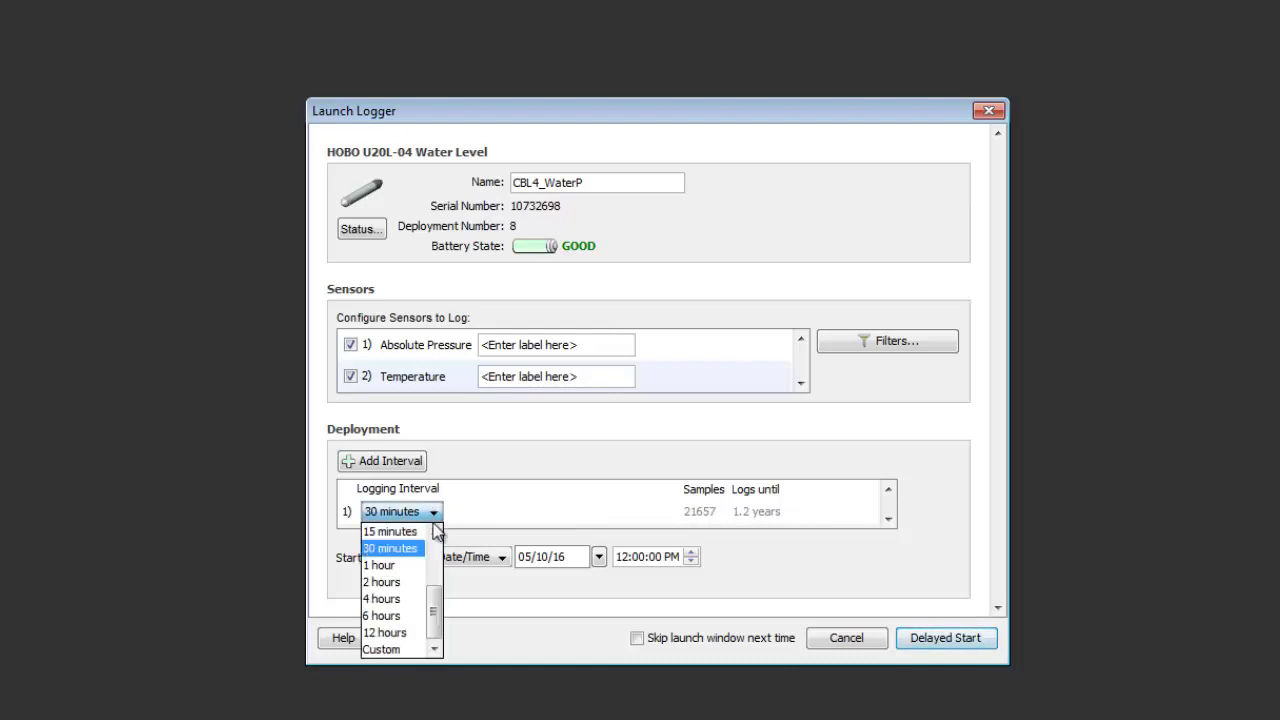
{"action": "left_click_drag", "start_coordinate": [437, 612], "coordinate": [438, 566]}
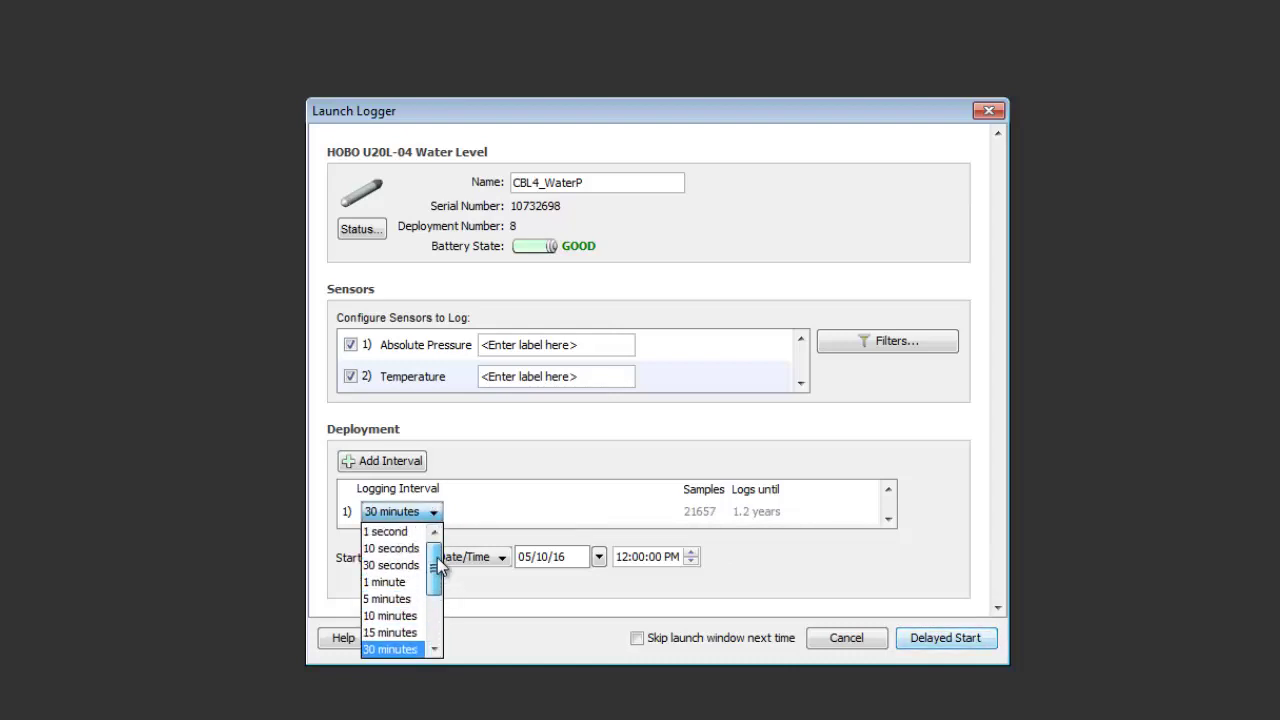
{"action": "left_click", "coordinate": [391, 534]}
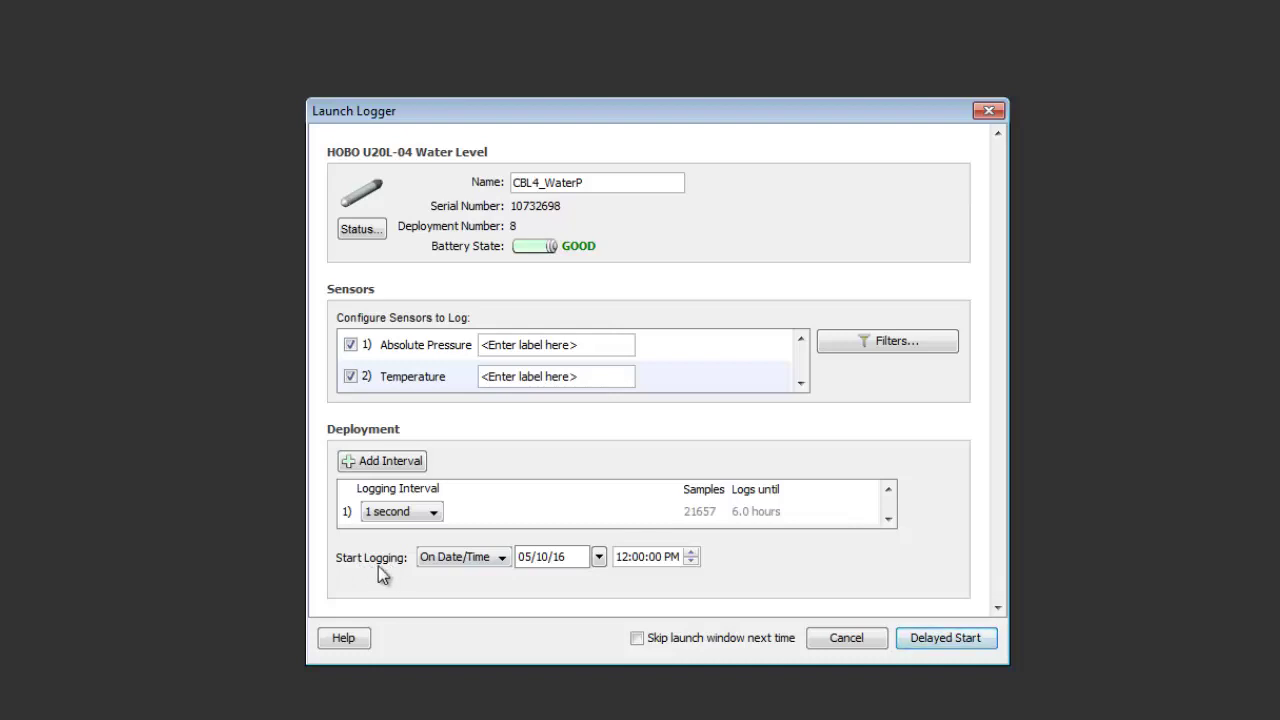
Try the Now, interval and specific-date start options, setting the start year to 16.
{"action": "left_click", "coordinate": [445, 558]}
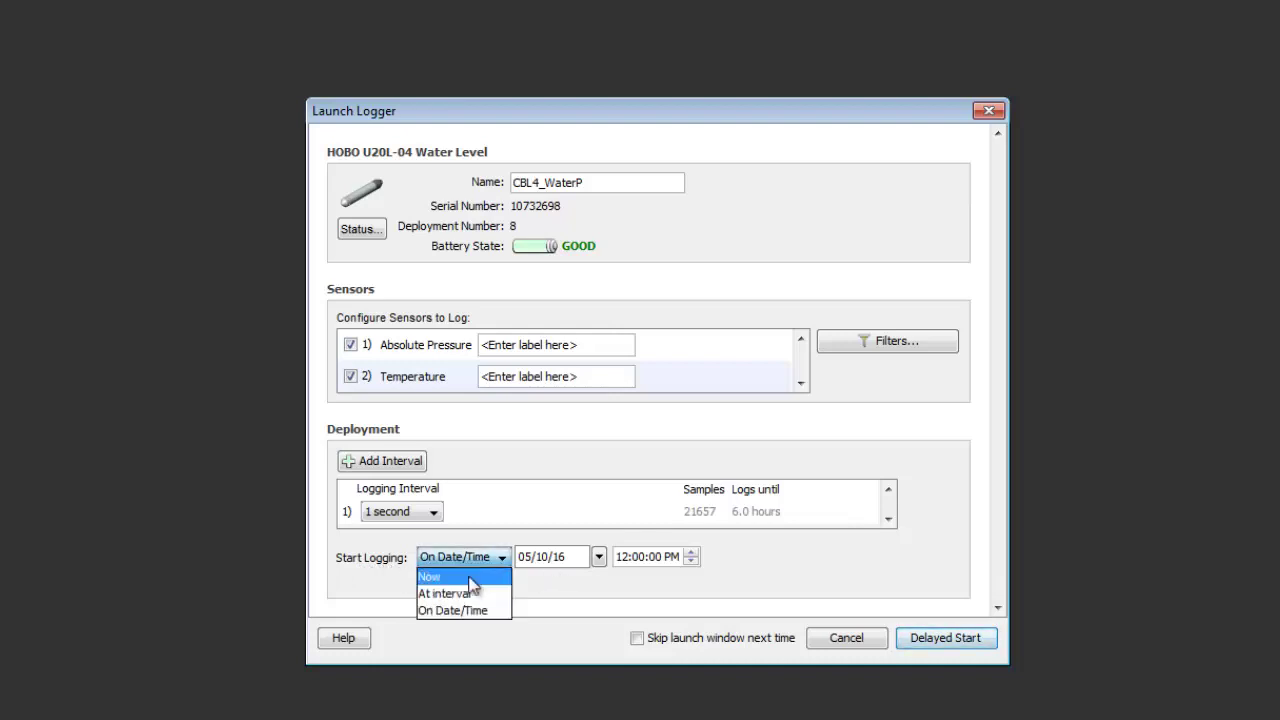
{"action": "left_click", "coordinate": [466, 575]}
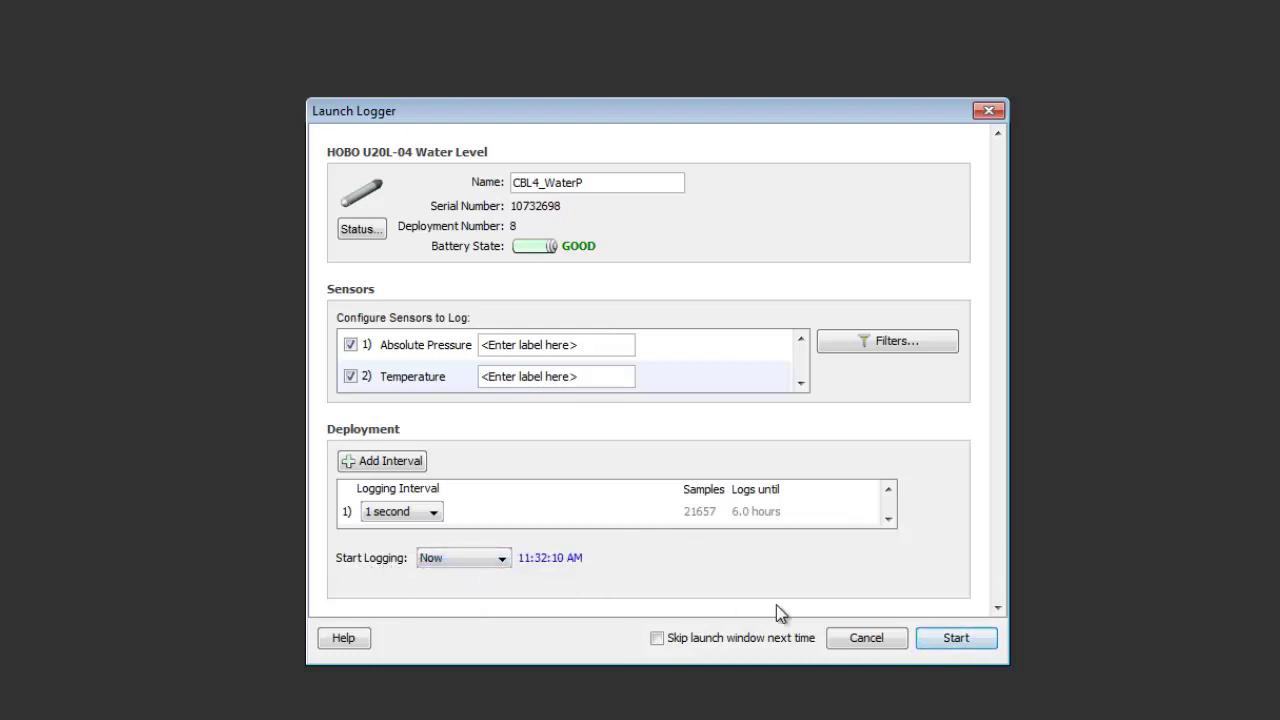
{"action": "left_click", "coordinate": [433, 563]}
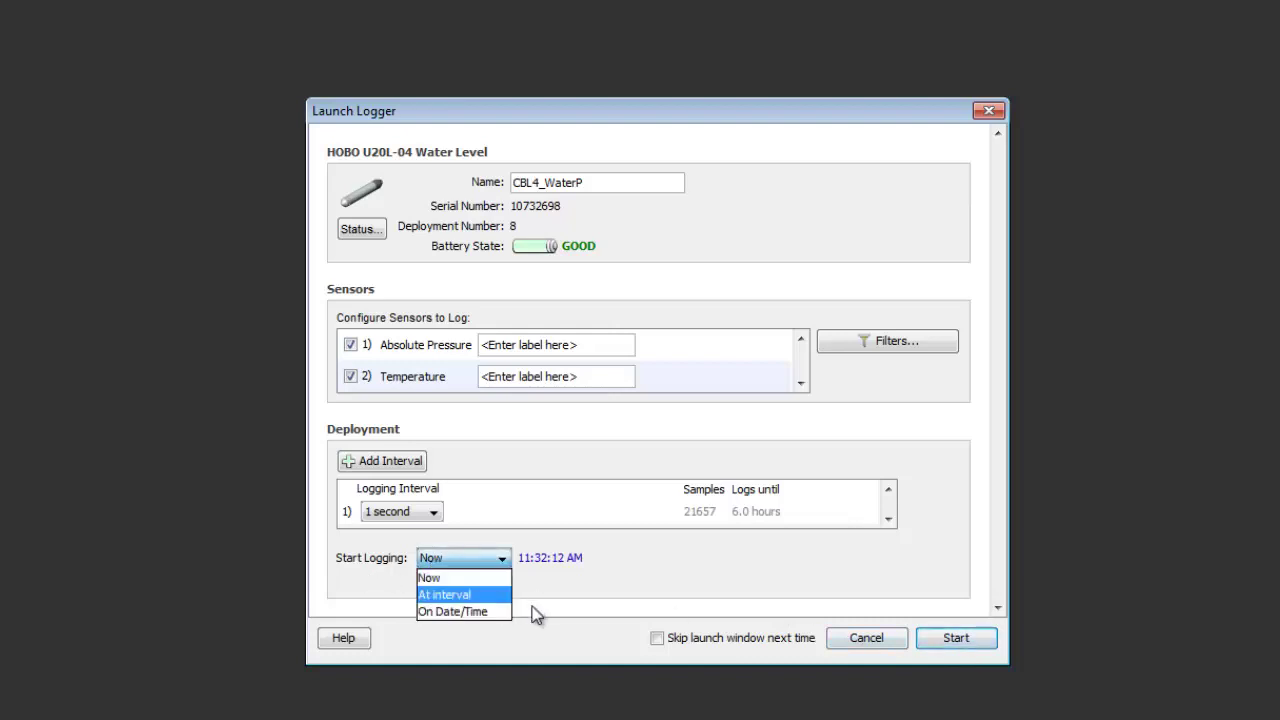
{"action": "left_click", "coordinate": [484, 597]}
{"action": "left_click", "coordinate": [469, 561]}
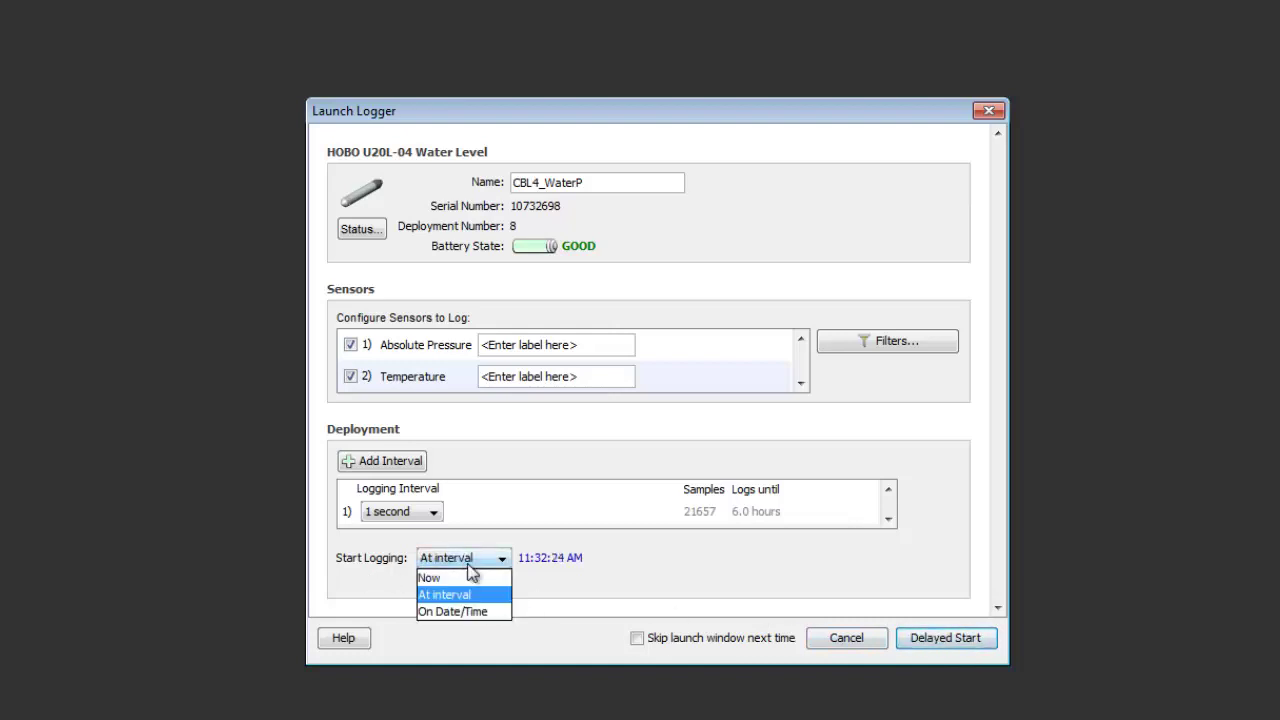
{"action": "left_click", "coordinate": [466, 612]}
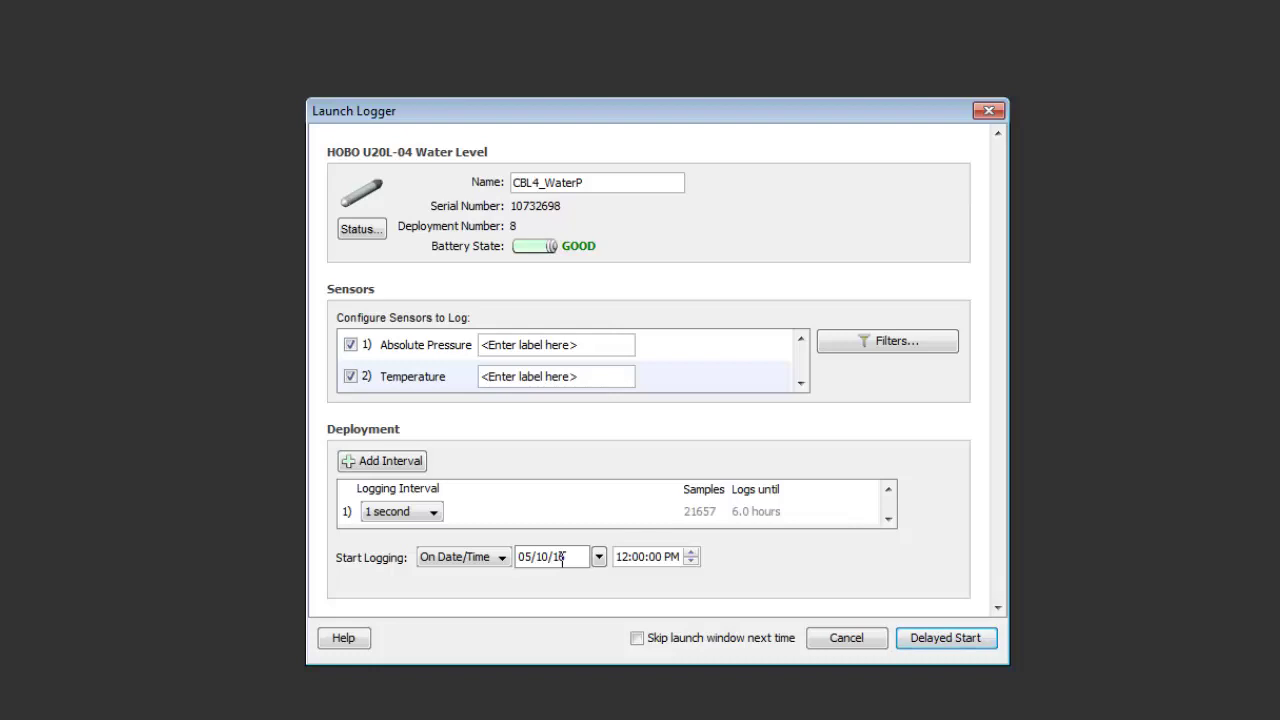
{"action": "double_click", "coordinate": [562, 557]}
{"action": "type", "text": "16"}
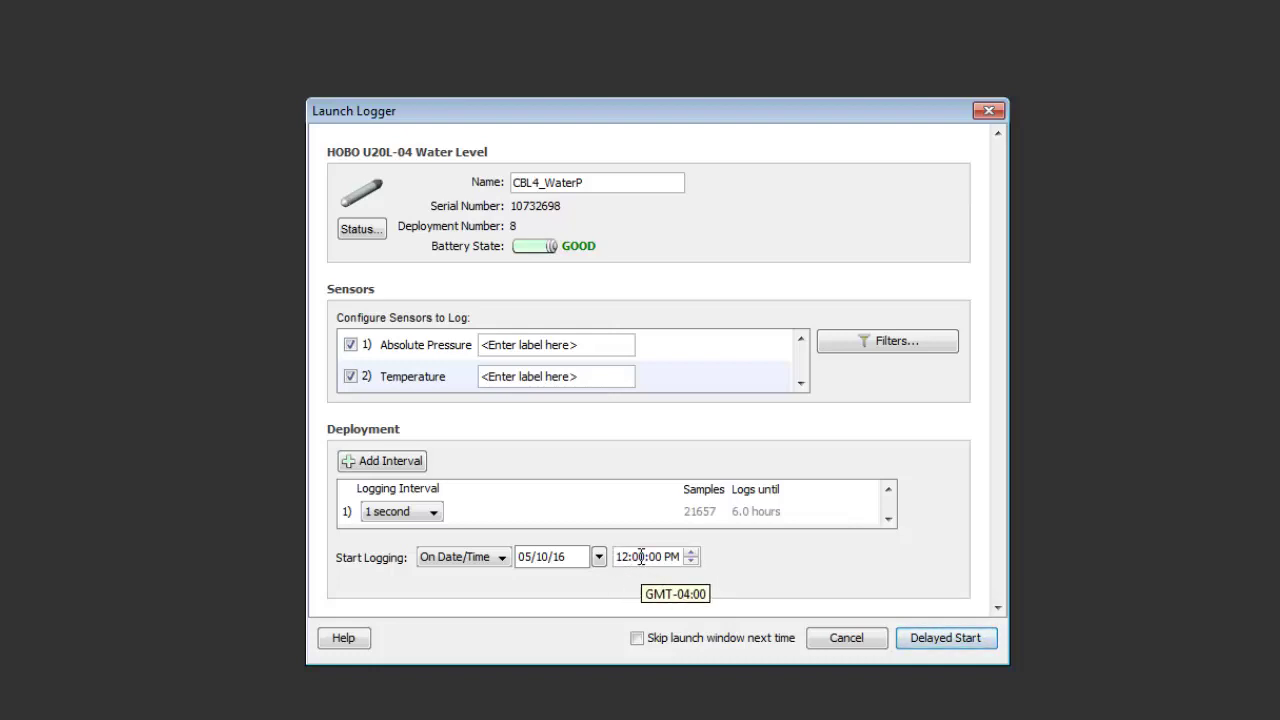
Set logging to start Now and launch the logger with these settings.
{"action": "left_click", "coordinate": [492, 558]}
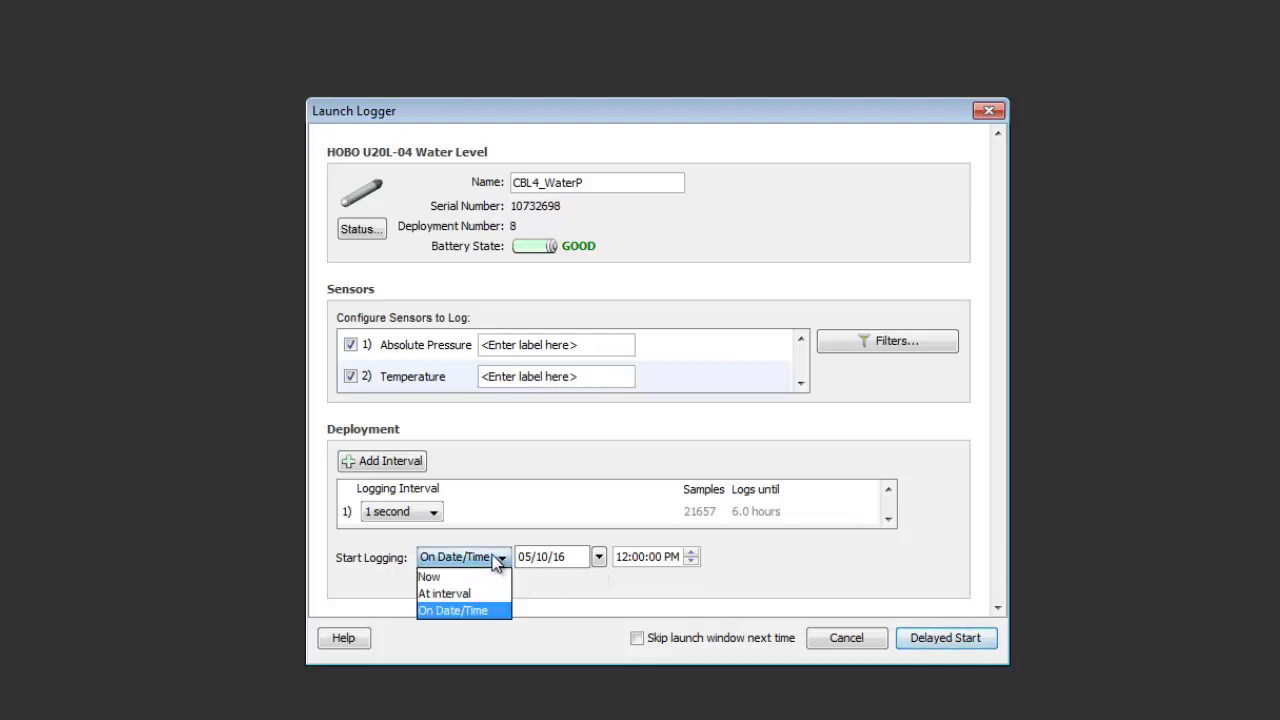
{"action": "left_click", "coordinate": [481, 575]}
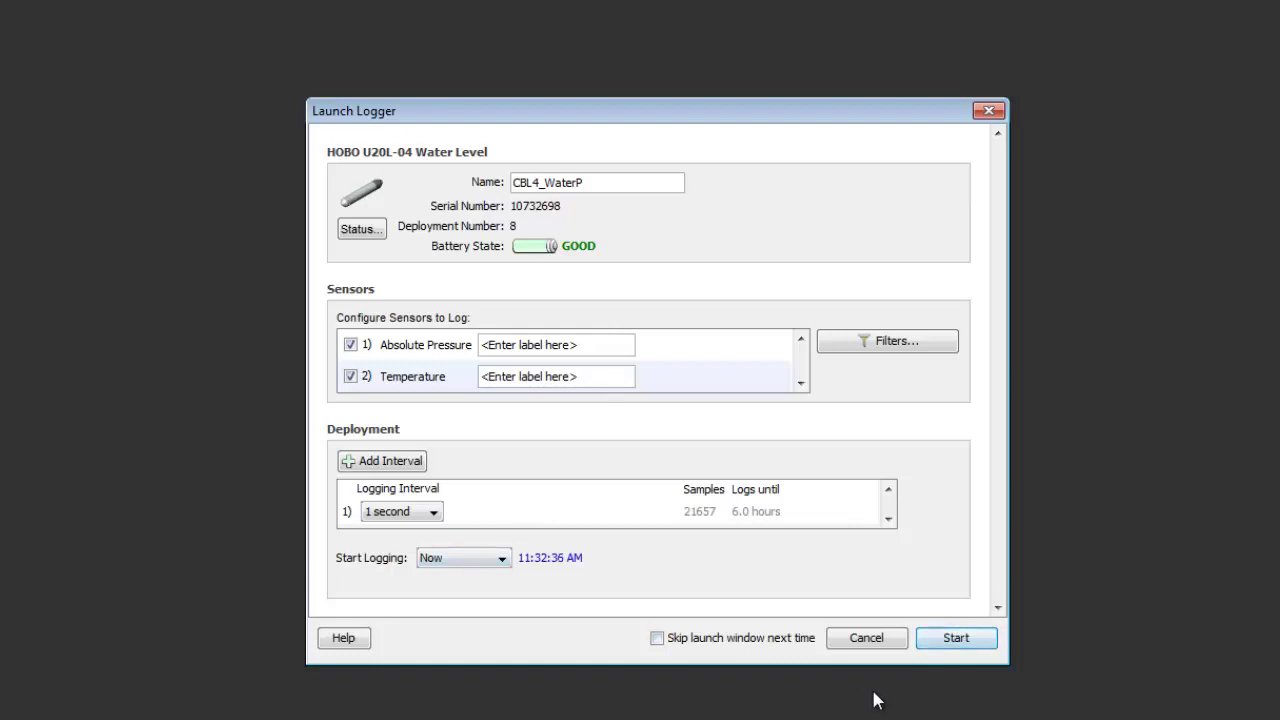
{"action": "left_click", "coordinate": [955, 640]}
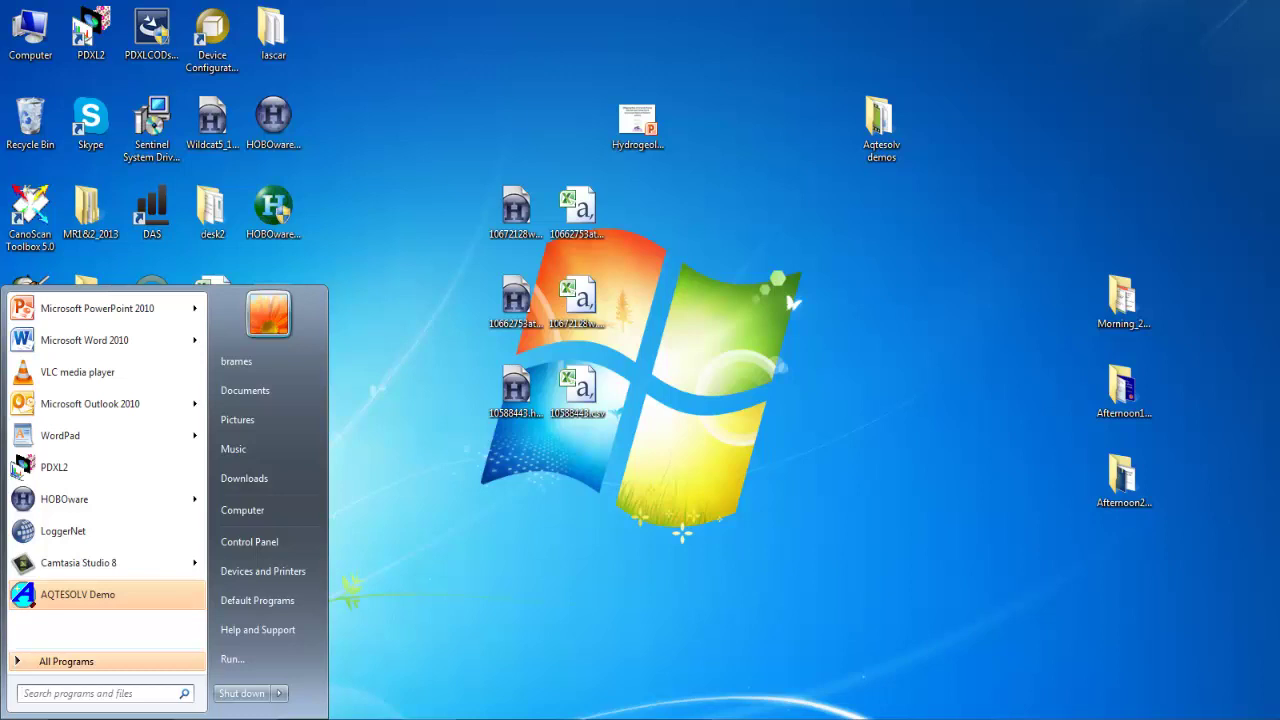
Launch HOBOware from the Start menu's programs list.
{"action": "left_click", "coordinate": [64, 499]}
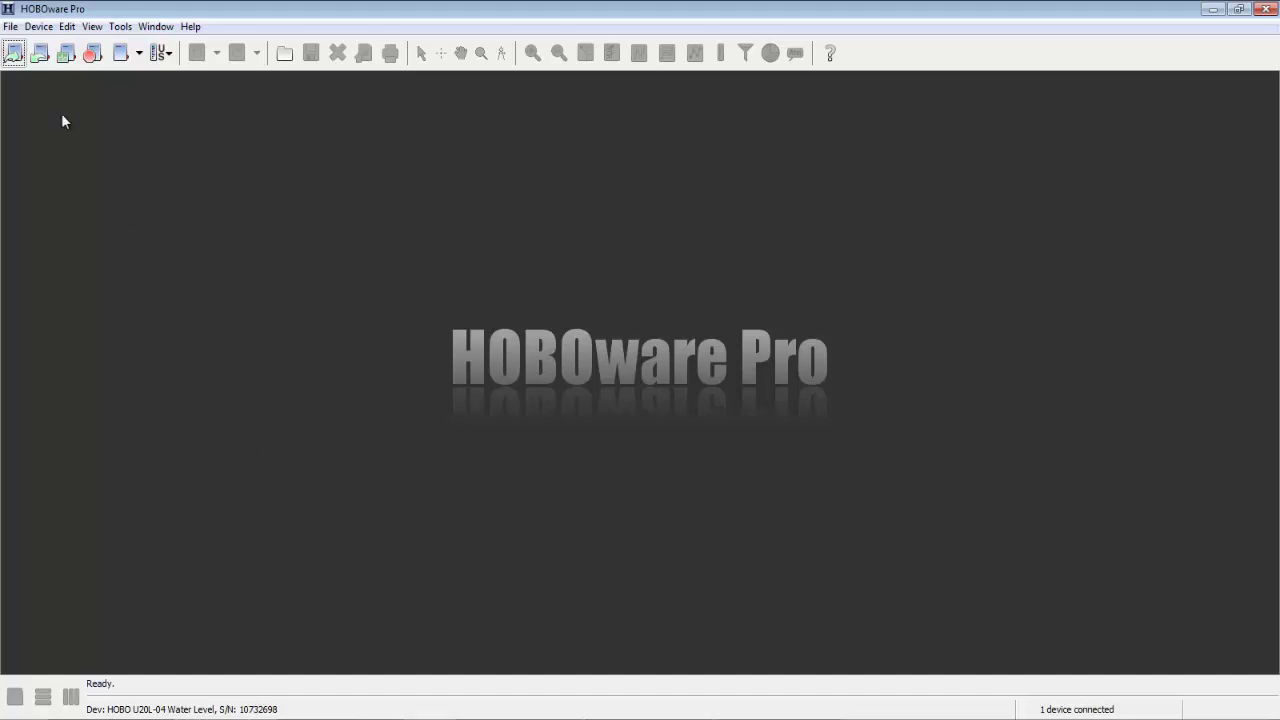
Read out the logger, stopping it first, until the Wildcat.hobo Save dialog appears.
{"action": "left_click", "coordinate": [13, 27]}
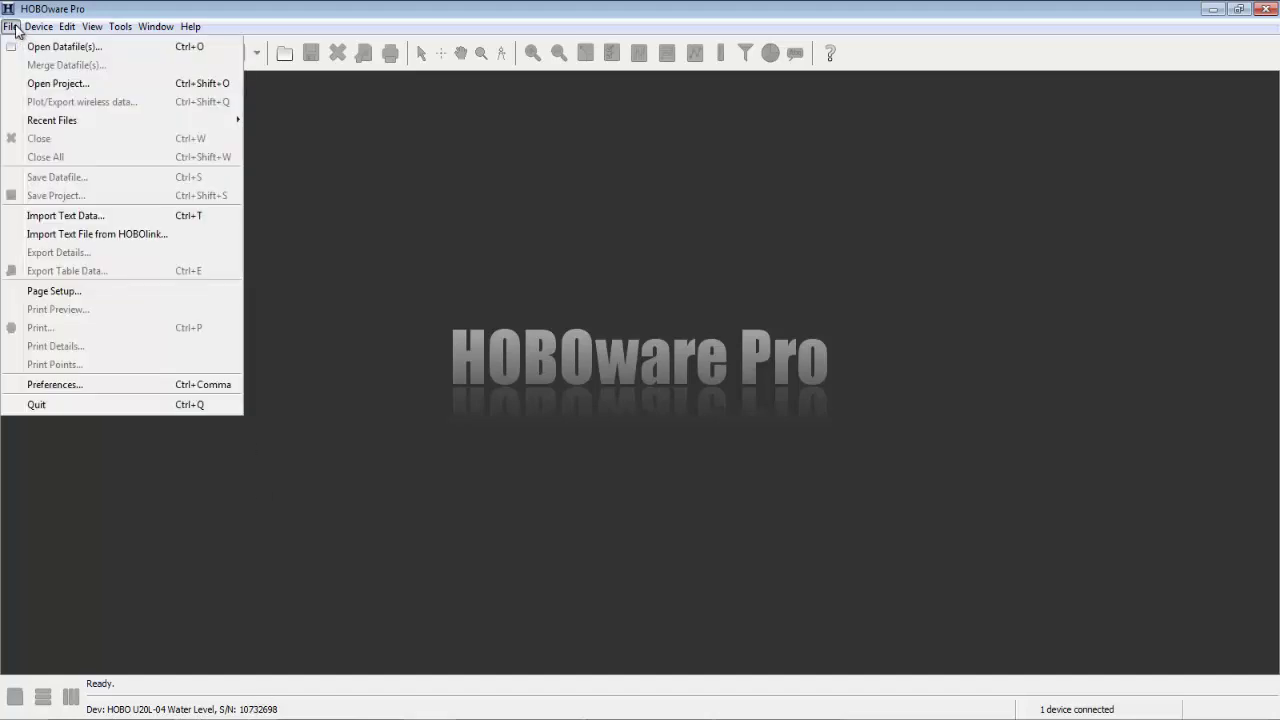
{"action": "mouse_move", "coordinate": [37, 31]}
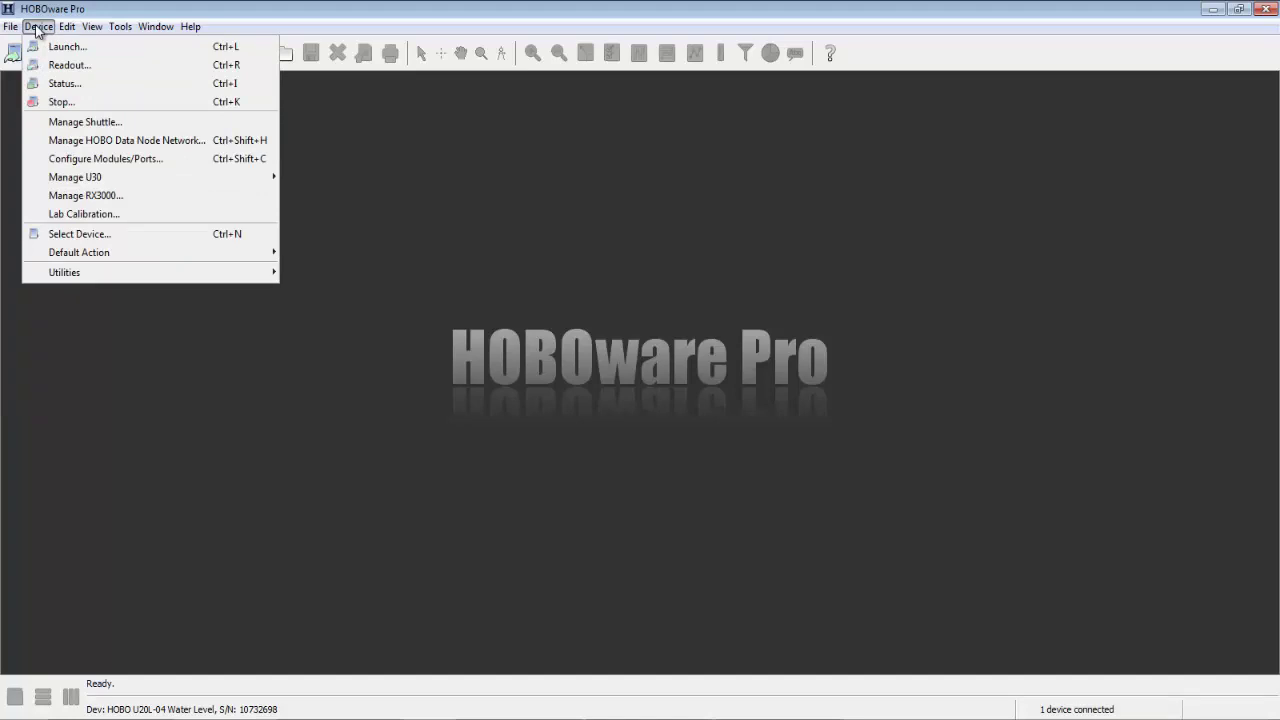
{"action": "left_click", "coordinate": [20, 100]}
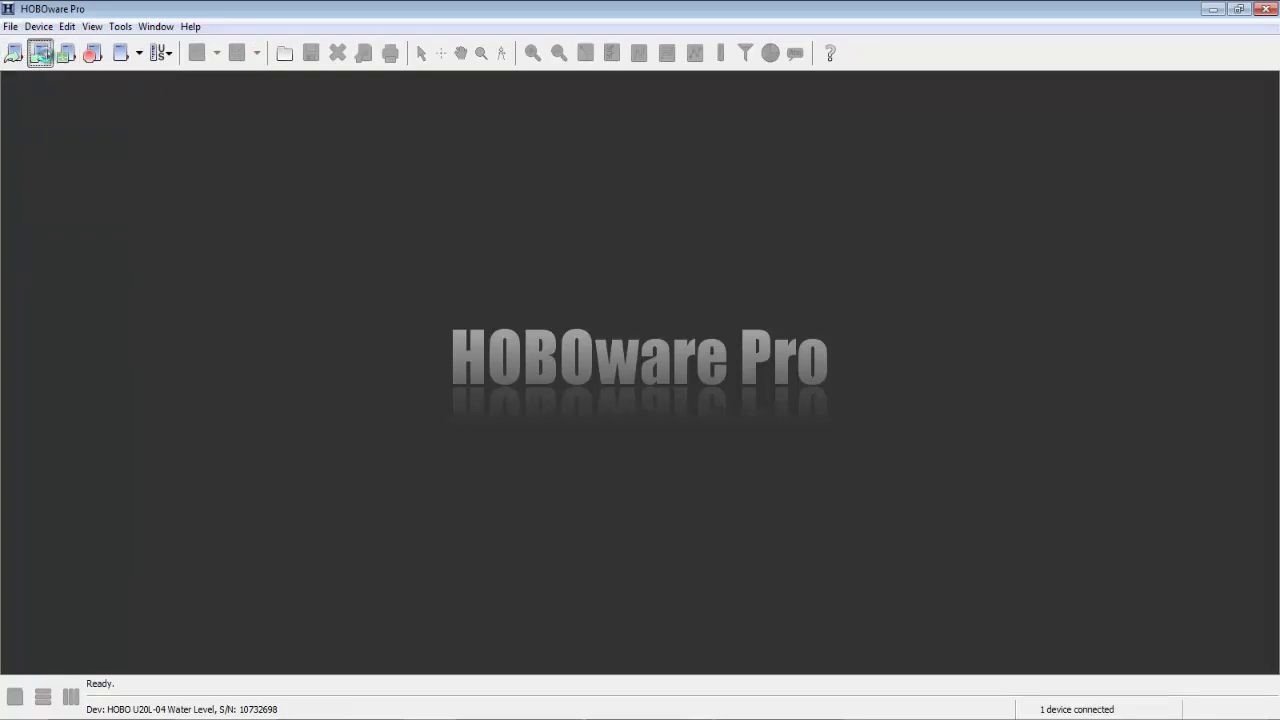
{"action": "left_click", "coordinate": [41, 54]}
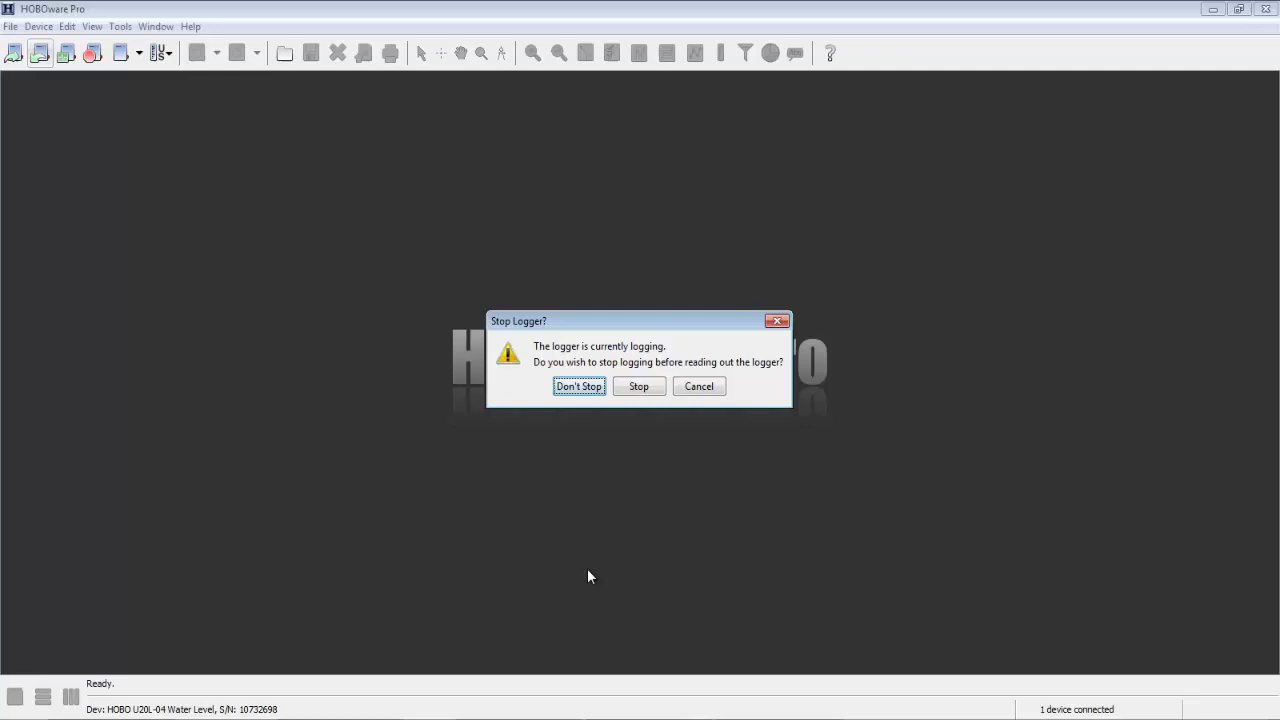
{"action": "left_click", "coordinate": [639, 387]}
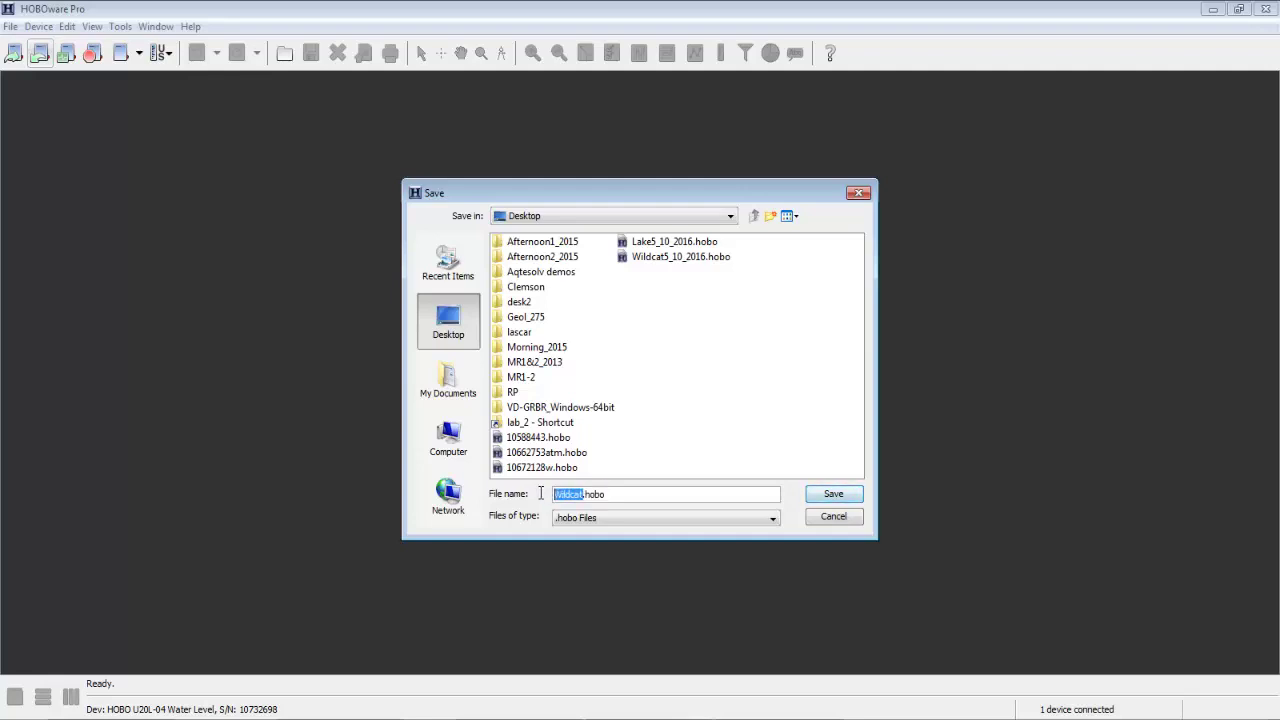
Enter 'BasometricTest' as the file name and begin correcting the misspelling.
{"action": "type", "text": "BasometricTest"}
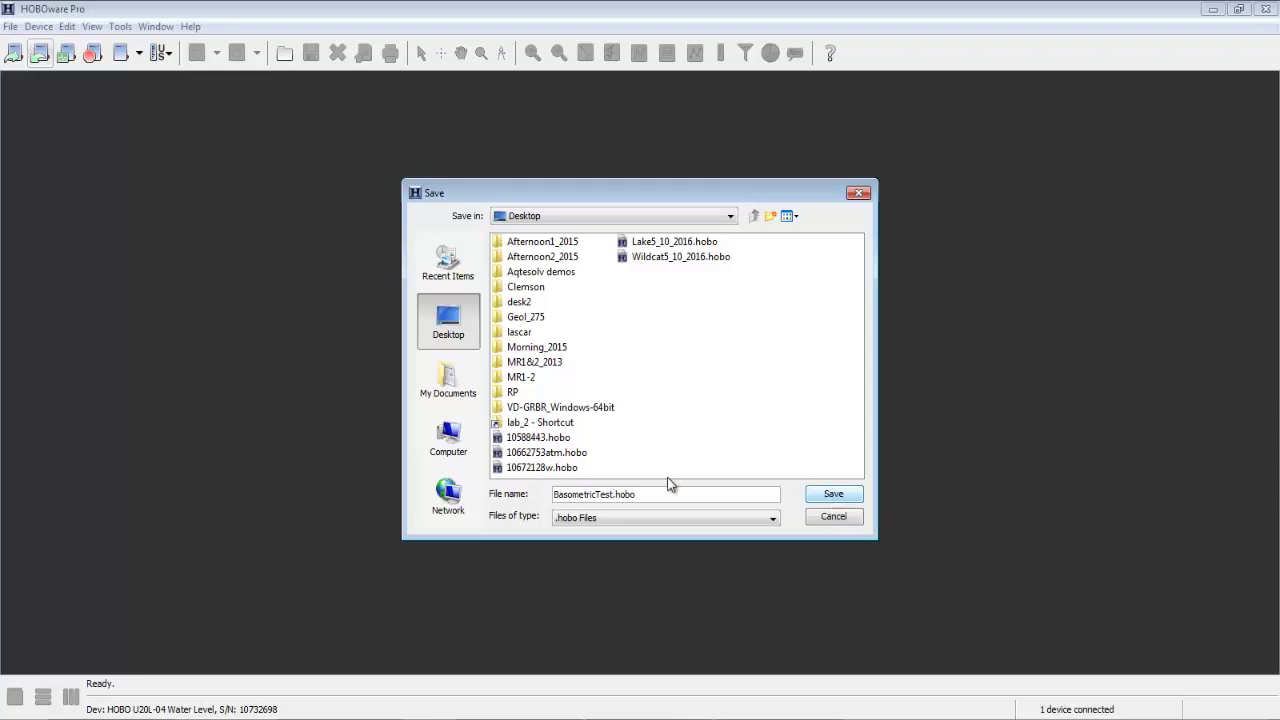
{"action": "key", "text": "BackSpace"}
Save BarometricTest.hobo, describe the plot as 'Barometric', and include the Host Connected event.
{"action": "type", "text": "r"}
{"action": "left_click", "coordinate": [833, 494]}
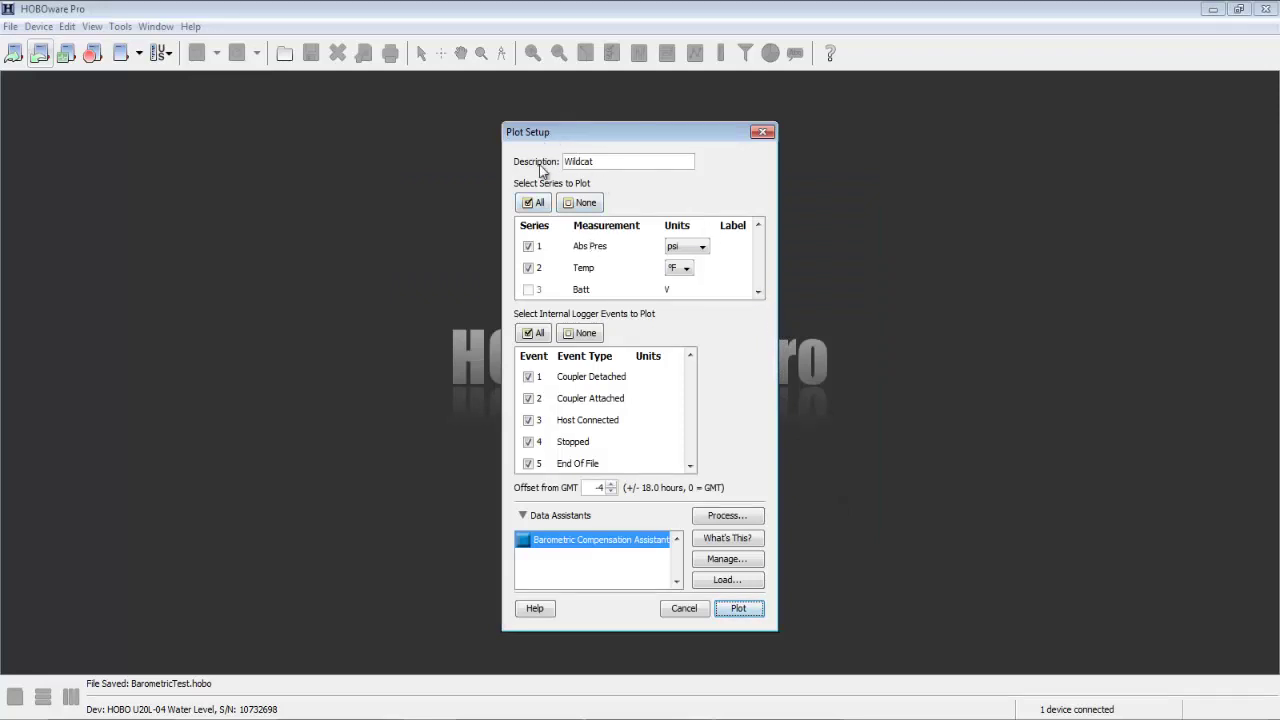
{"action": "left_click_drag", "start_coordinate": [608, 162], "coordinate": [532, 165]}
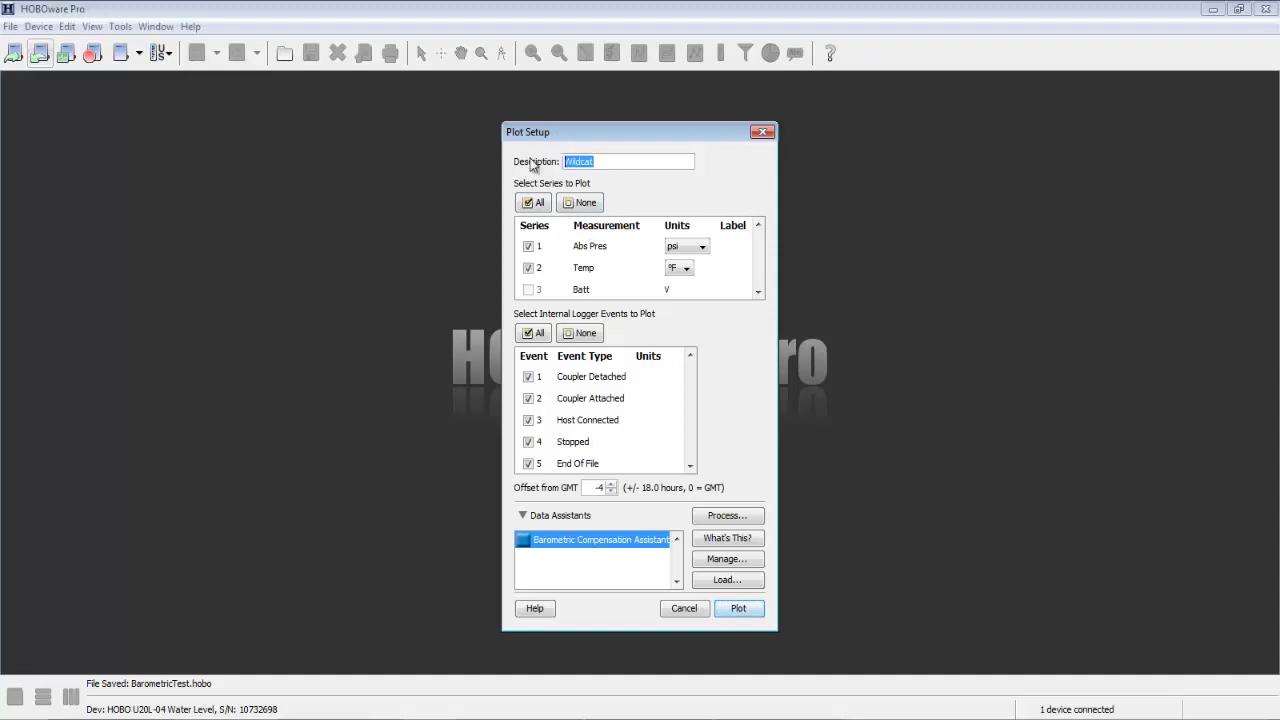
{"action": "type", "text": "Barometric"}
{"action": "left_click", "coordinate": [529, 419]}
Plot the barometric pressure (psi) and temperature (°F) series.
{"action": "left_click", "coordinate": [737, 607]}
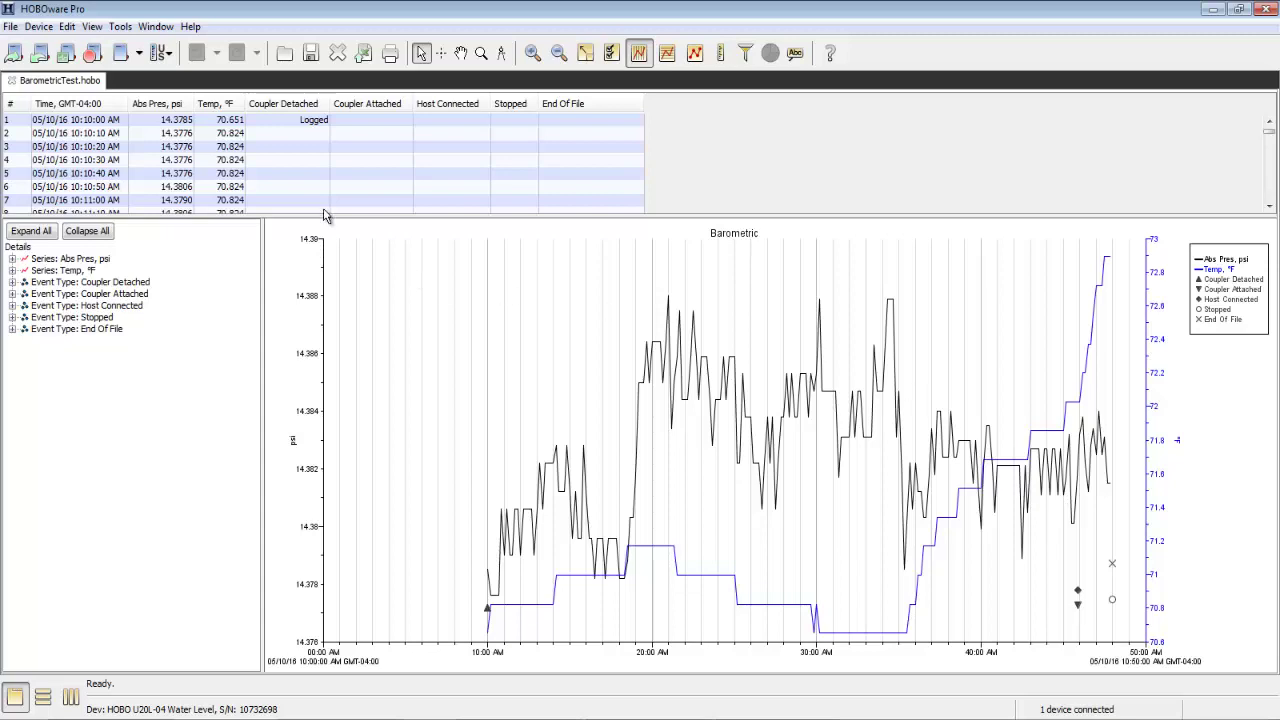
Export all barometric series and events as BarometricTest.csv on the Desktop.
{"action": "left_click", "coordinate": [11, 27]}
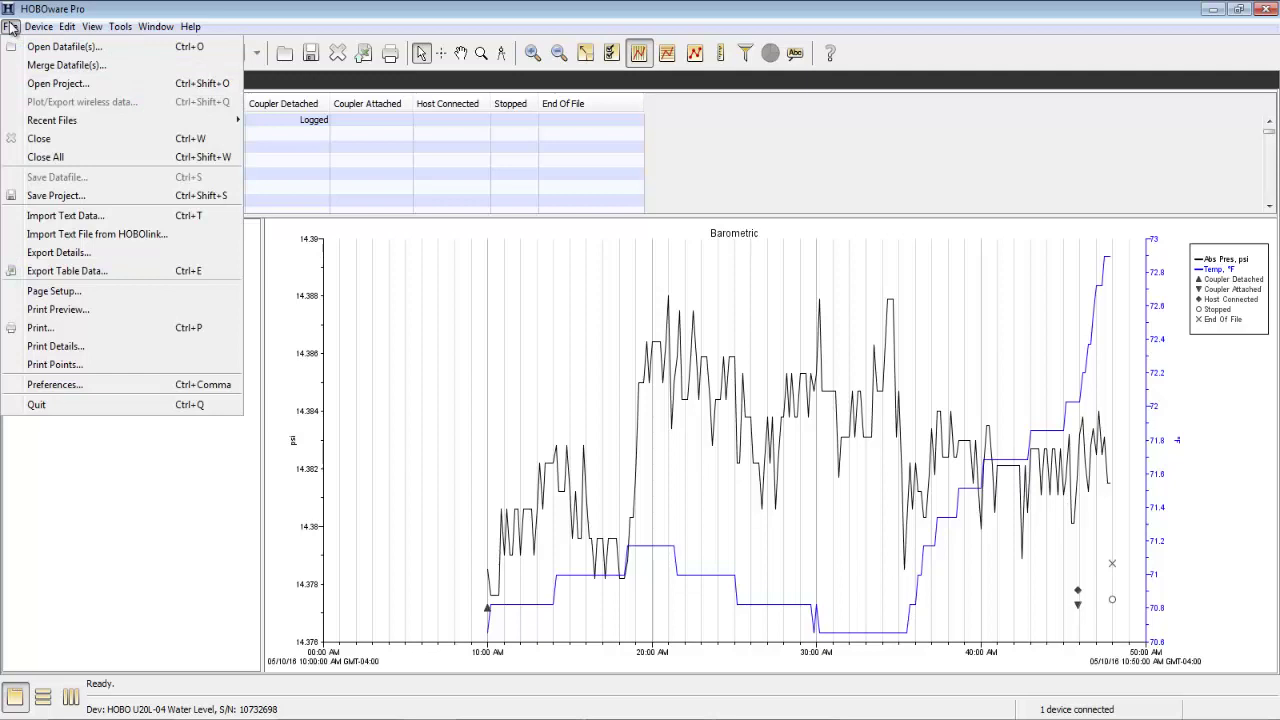
{"action": "left_click", "coordinate": [71, 271]}
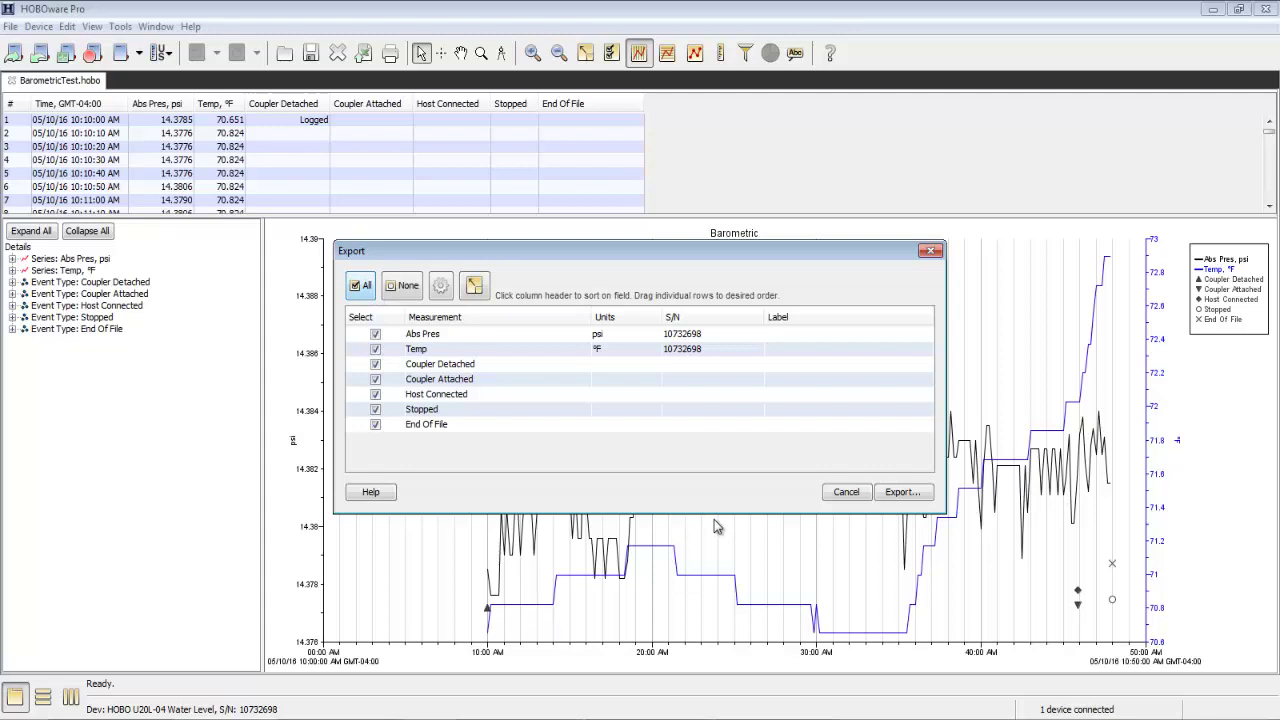
{"action": "left_click", "coordinate": [885, 500]}
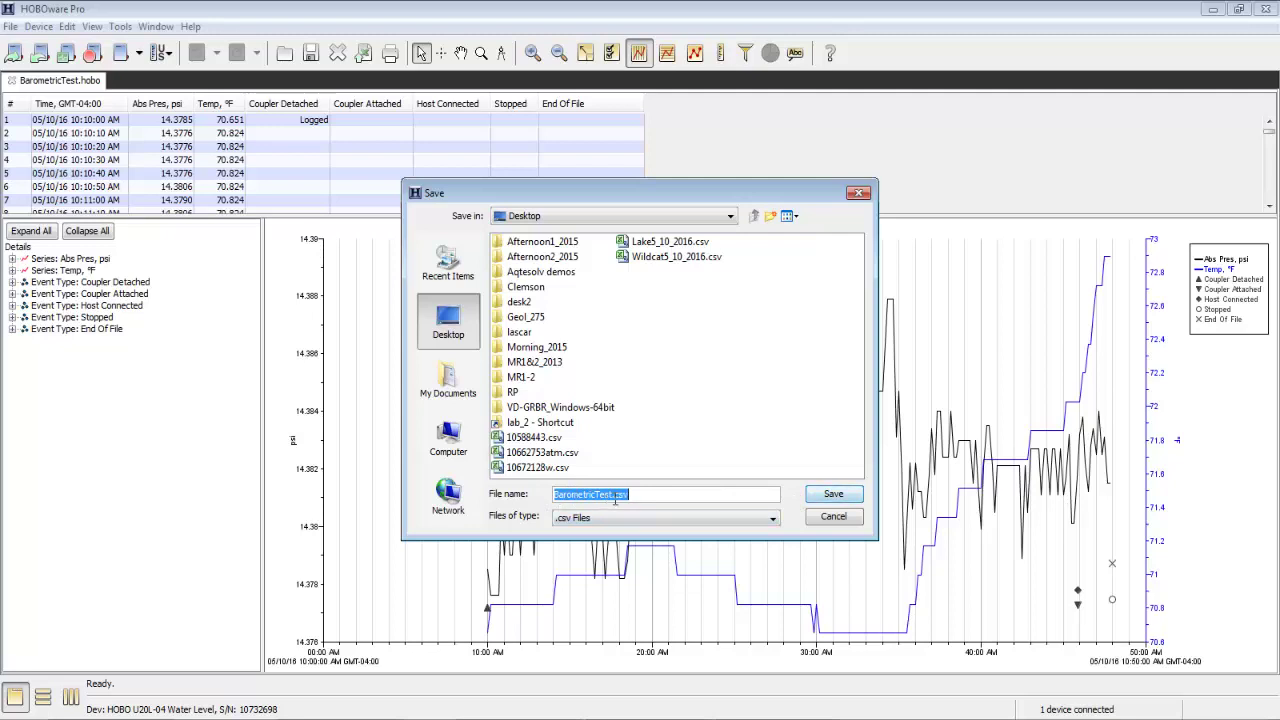
{"action": "left_click", "coordinate": [822, 496]}
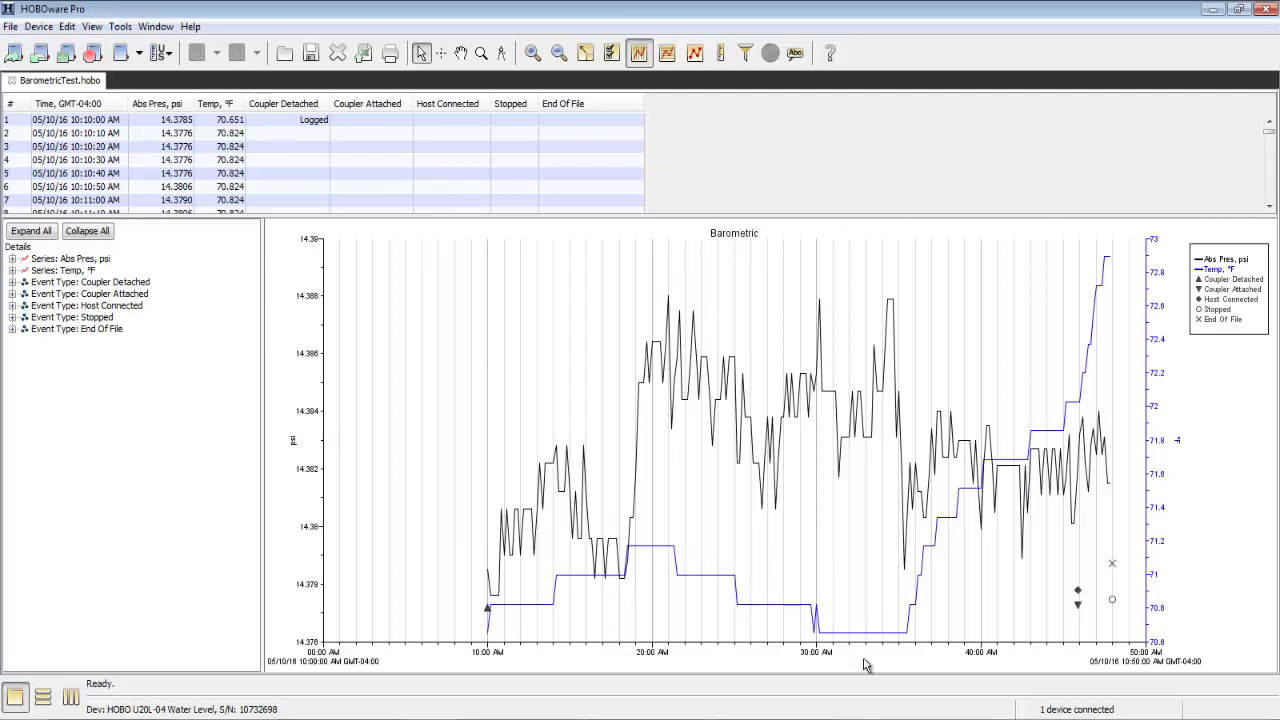
Read out the water-level logger and save it as WaterLevelTest.hobo instead of Lake.
{"action": "left_click", "coordinate": [41, 55]}
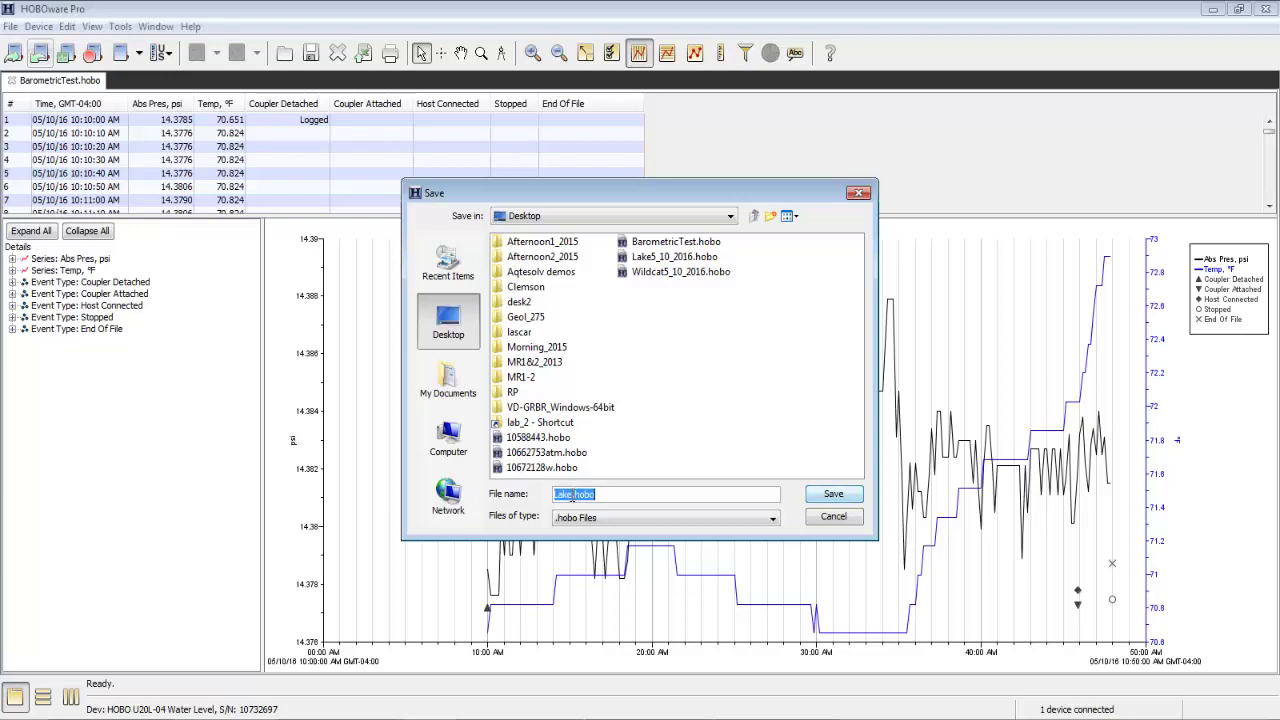
{"action": "left_click_drag", "start_coordinate": [570, 497], "coordinate": [544, 494]}
{"action": "type", "text": "WaterLevel"}
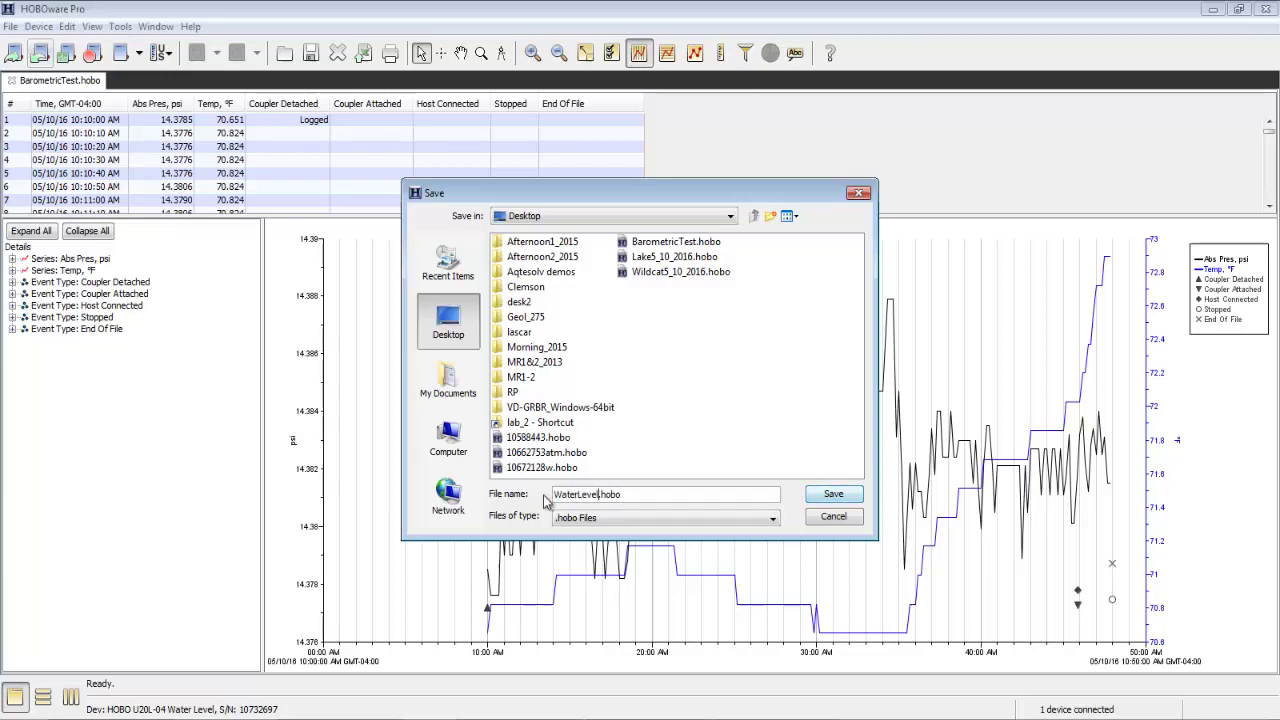
{"action": "type", "text": "Test"}
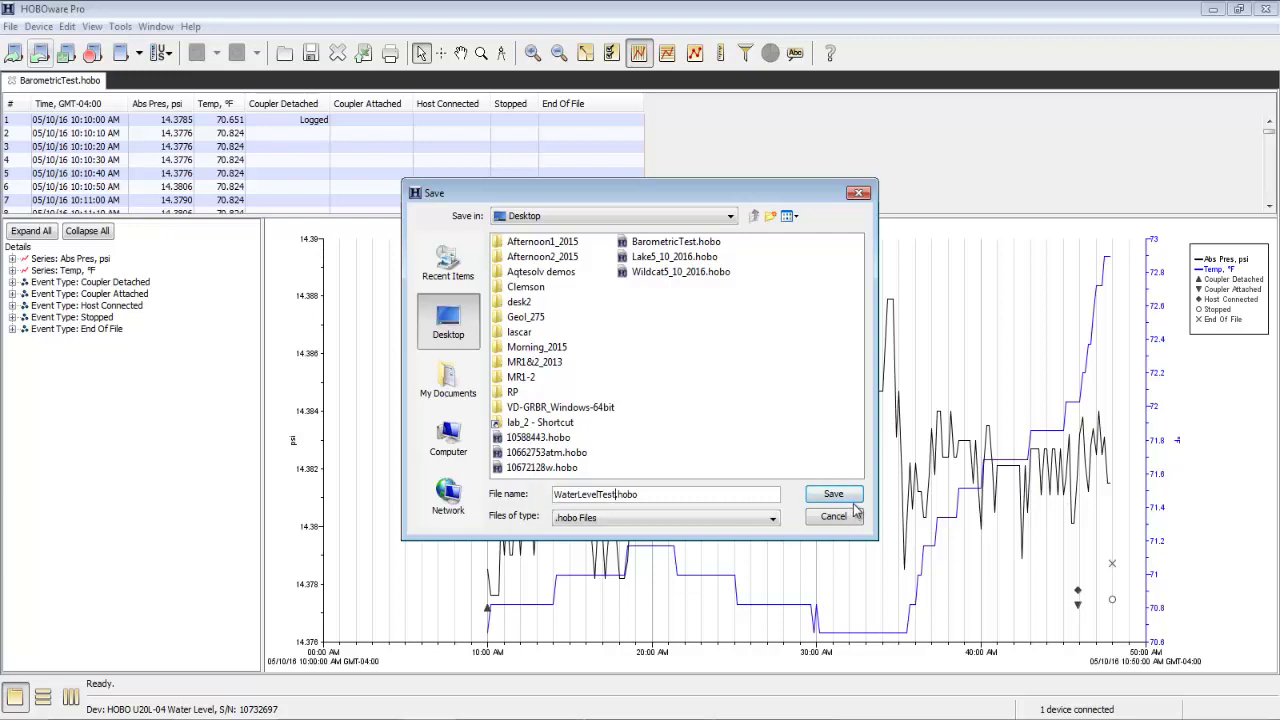
{"action": "left_click", "coordinate": [849, 493]}
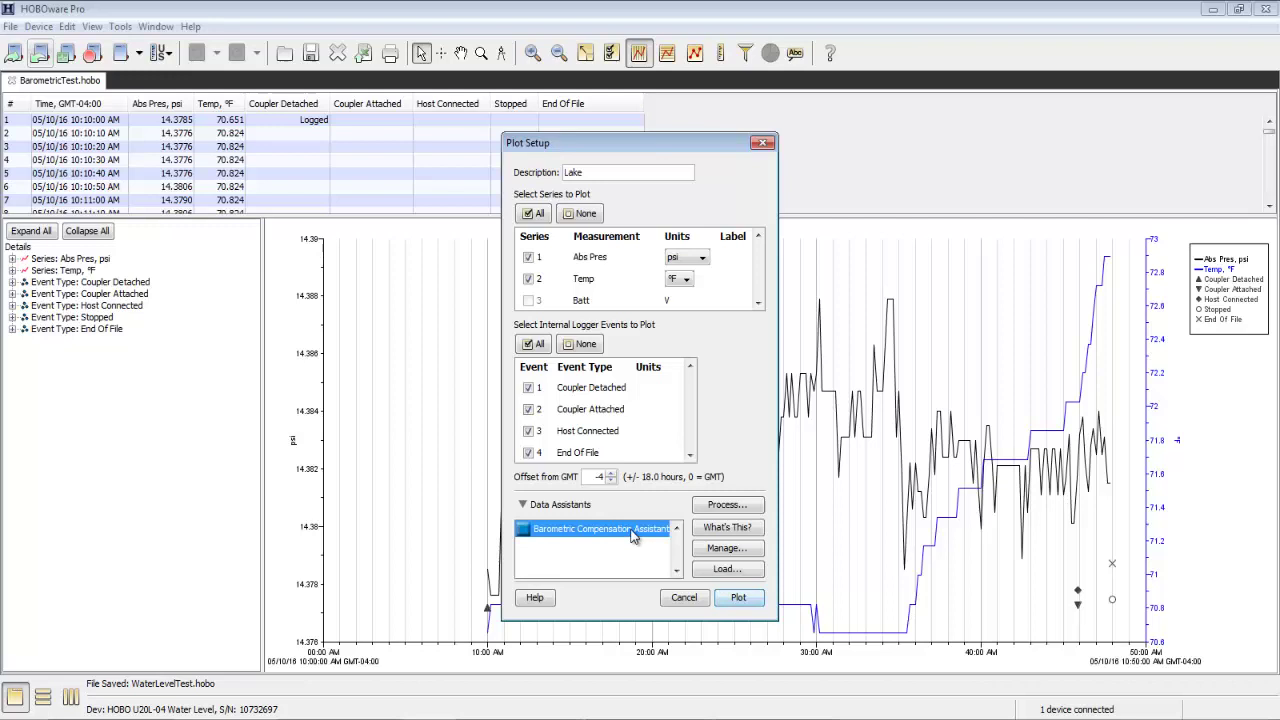
Compensate with the BarometricTest.hobo datafile and name the resultant series Water Level.
{"action": "double_click", "coordinate": [633, 540]}
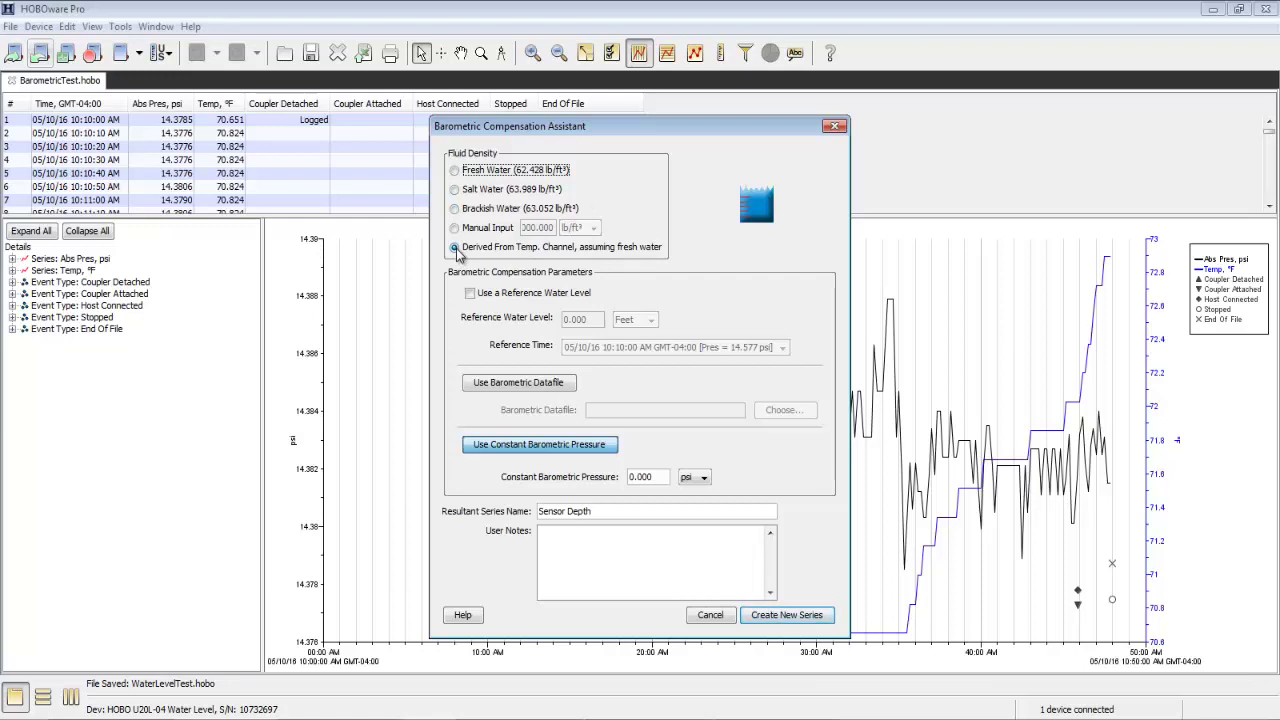
{"action": "left_click", "coordinate": [528, 389]}
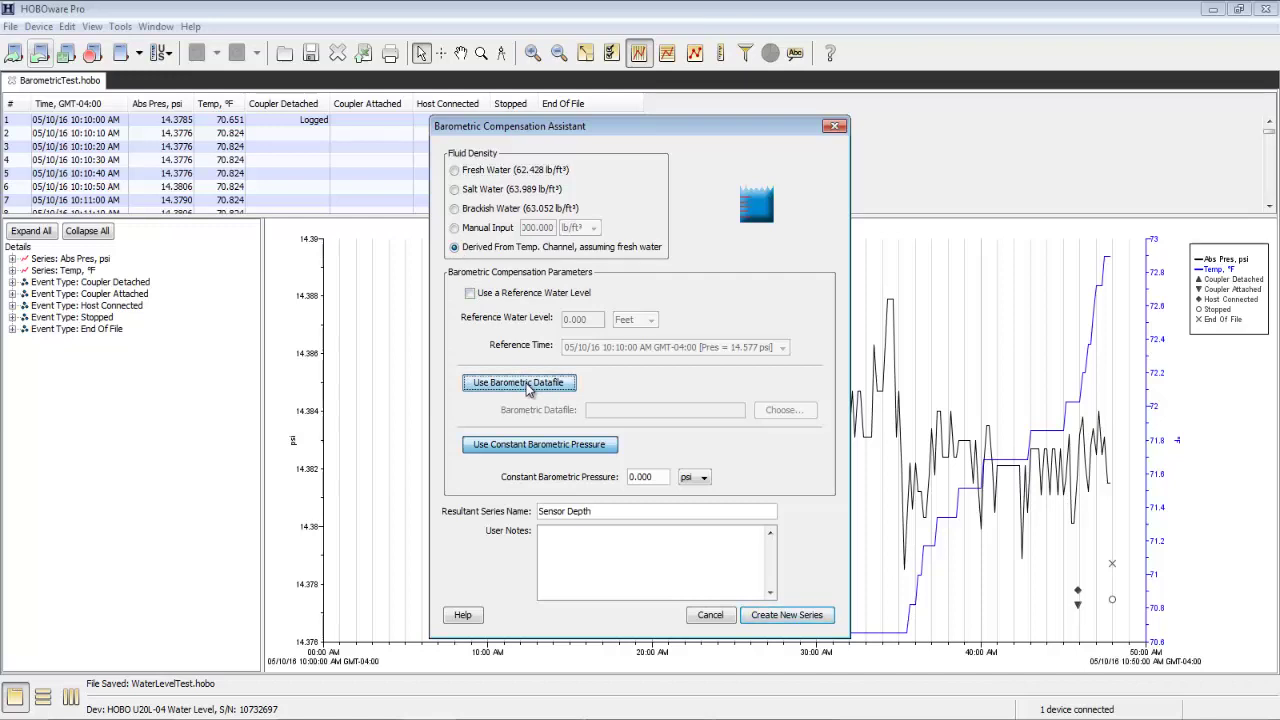
{"action": "left_click", "coordinate": [798, 412]}
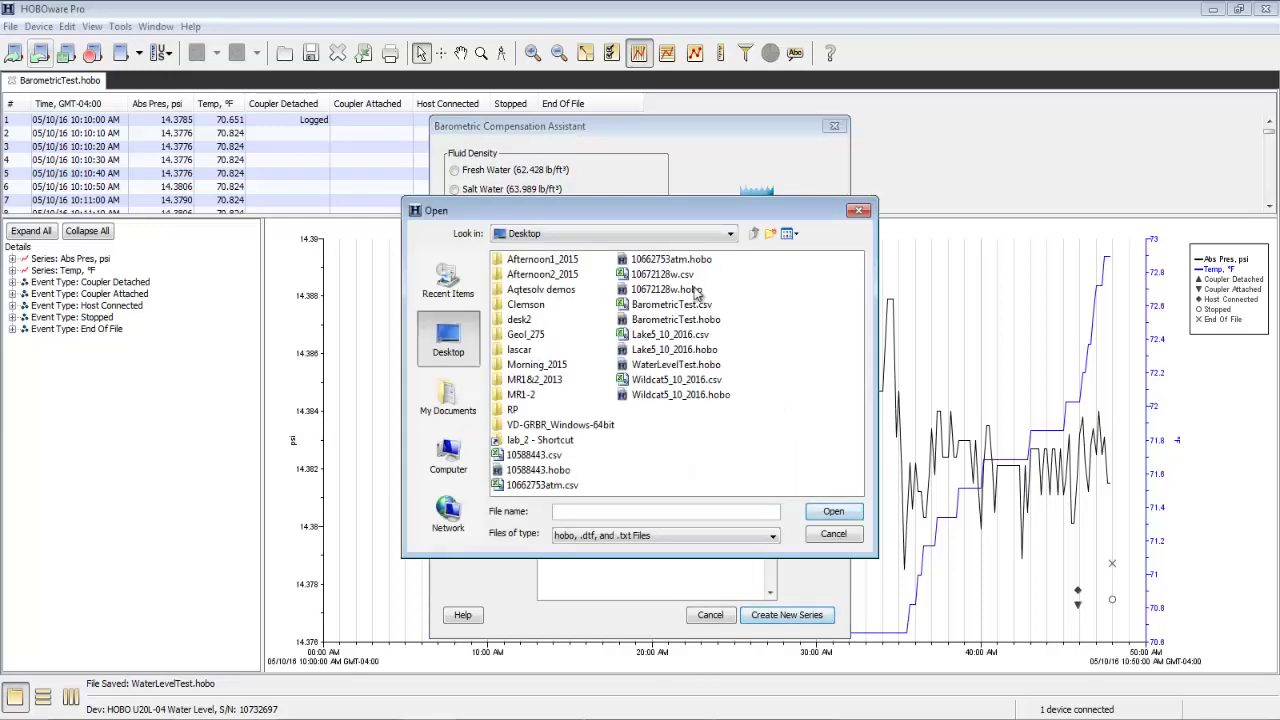
{"action": "left_click", "coordinate": [678, 321]}
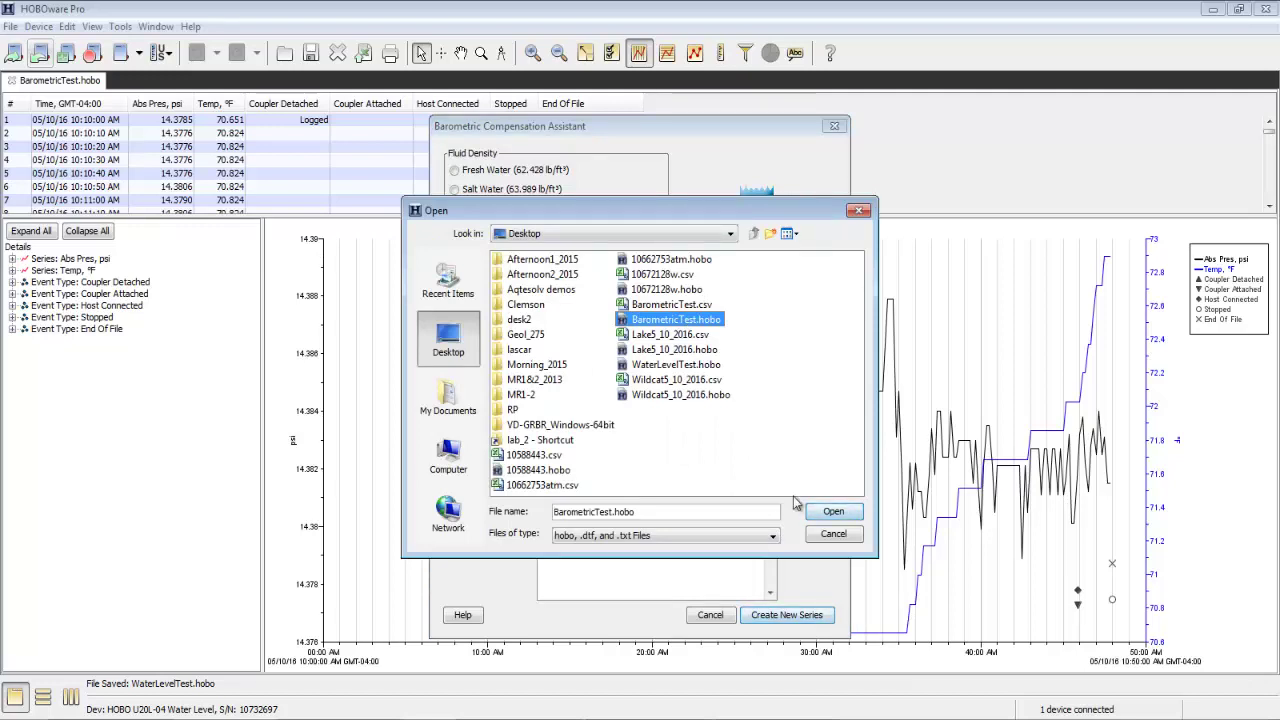
{"action": "left_click", "coordinate": [833, 512]}
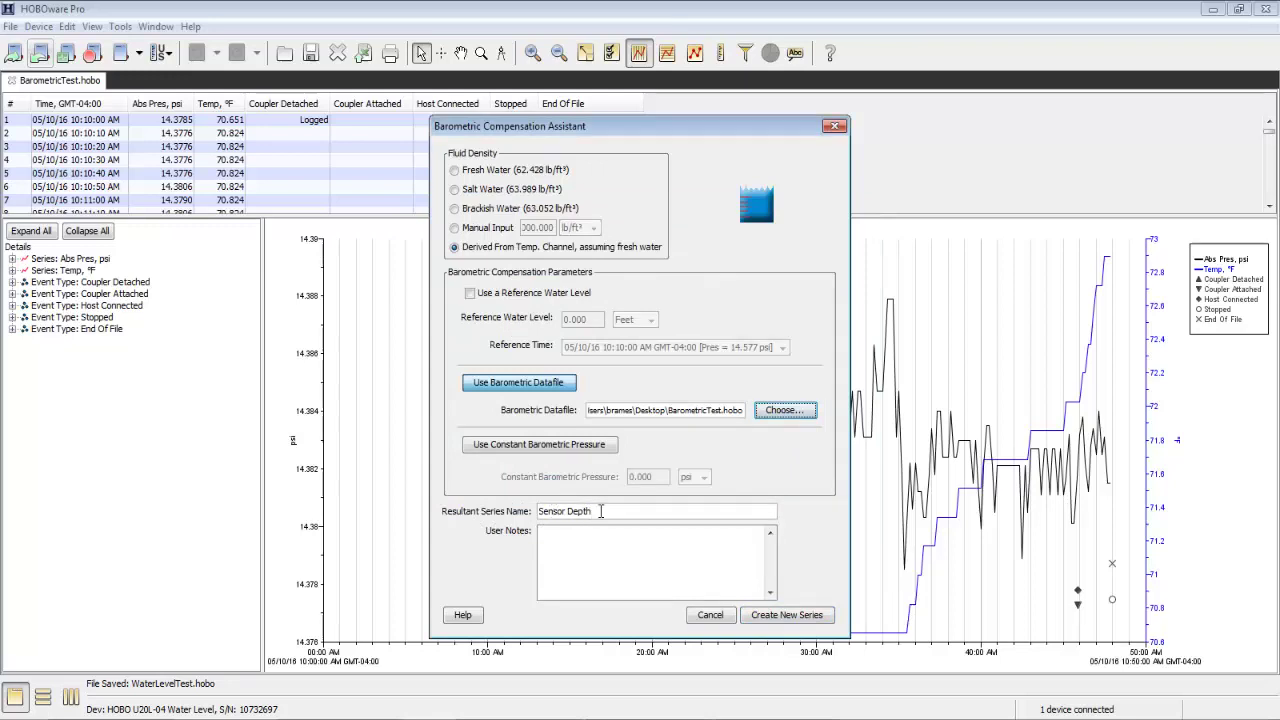
{"action": "left_click_drag", "start_coordinate": [598, 511], "coordinate": [483, 503]}
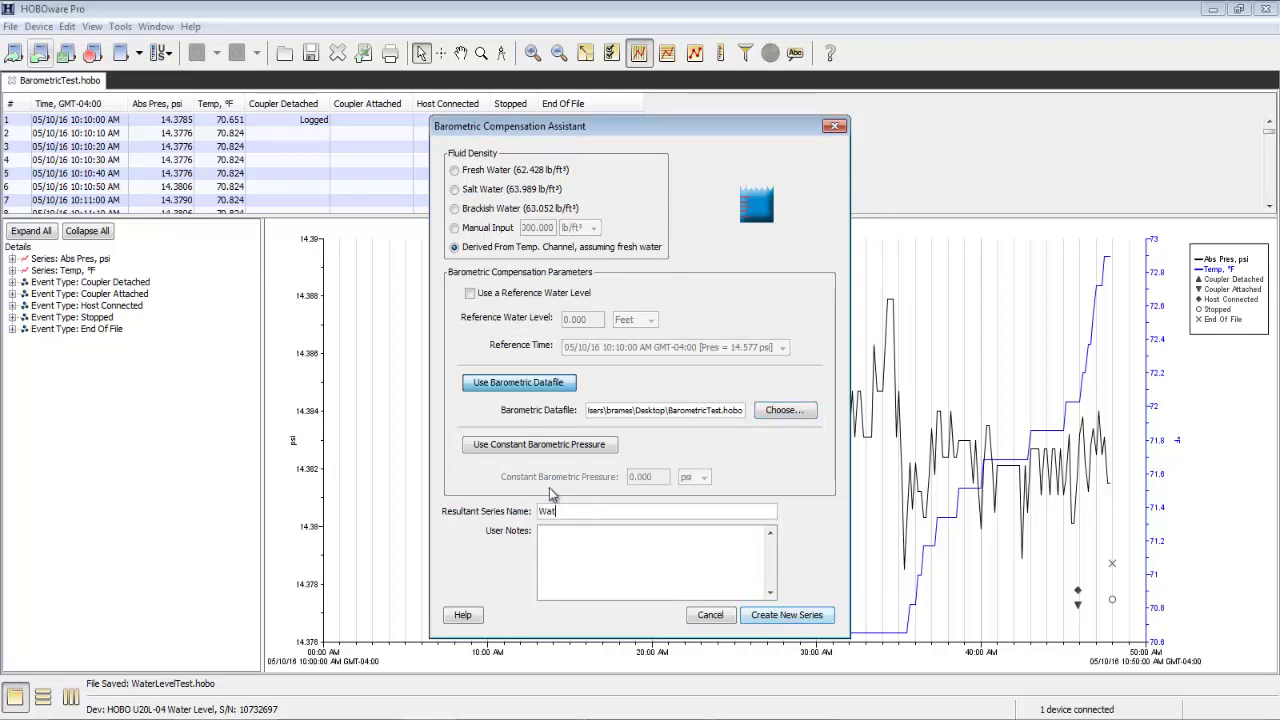
{"action": "type", "text": "Water Level"}
Create the Water Level series in feet, holding the last barometric value after barometric data ends.
{"action": "left_click", "coordinate": [789, 618]}
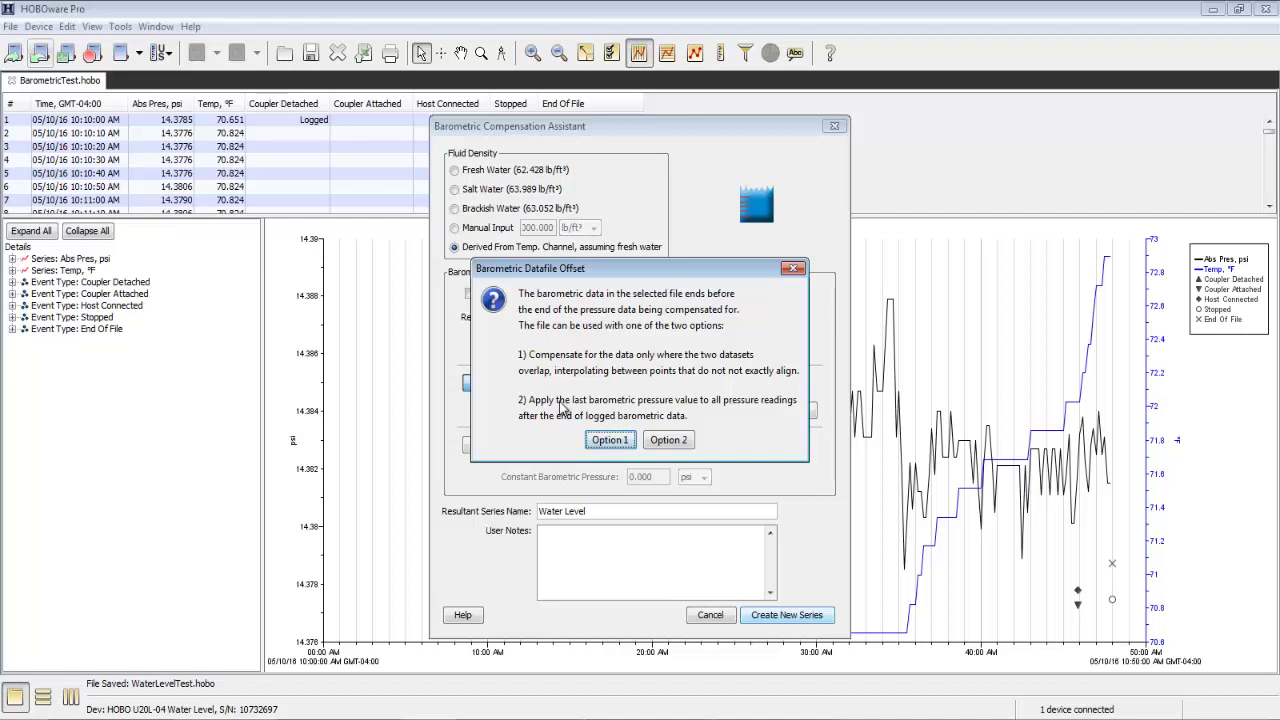
{"action": "left_click", "coordinate": [669, 441]}
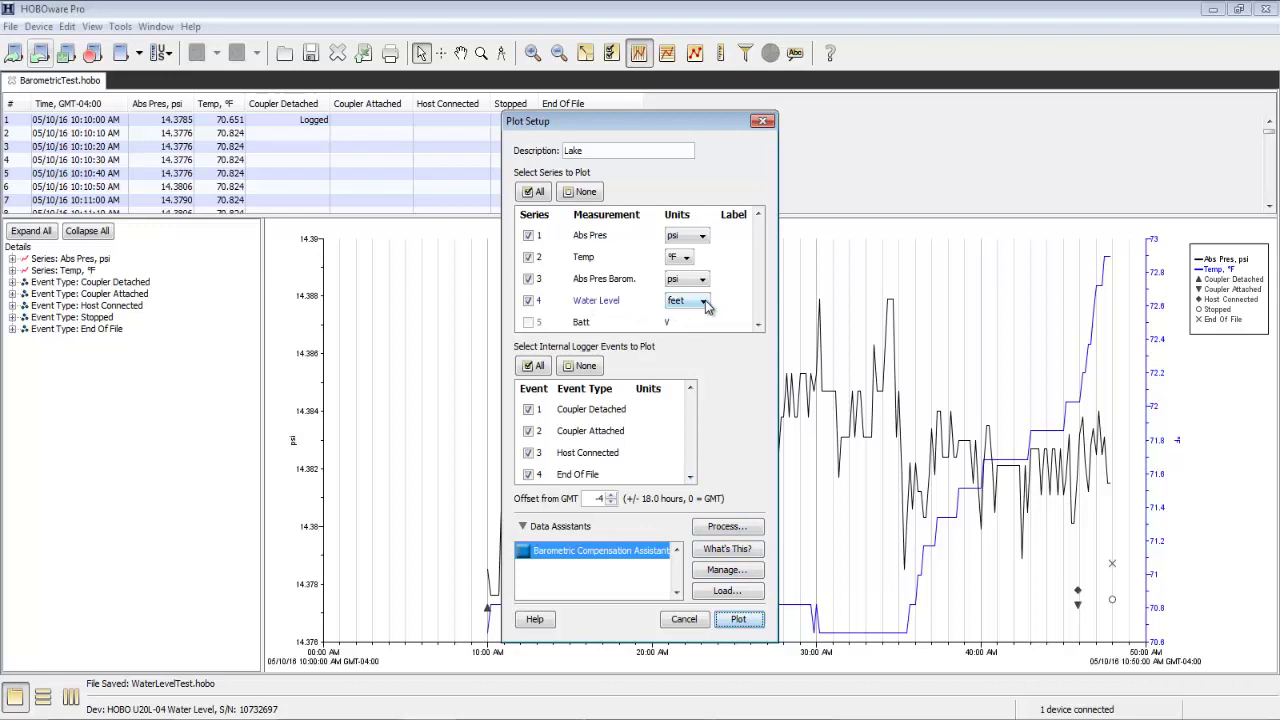
{"action": "left_click", "coordinate": [703, 302]}
{"action": "left_click", "coordinate": [705, 305]}
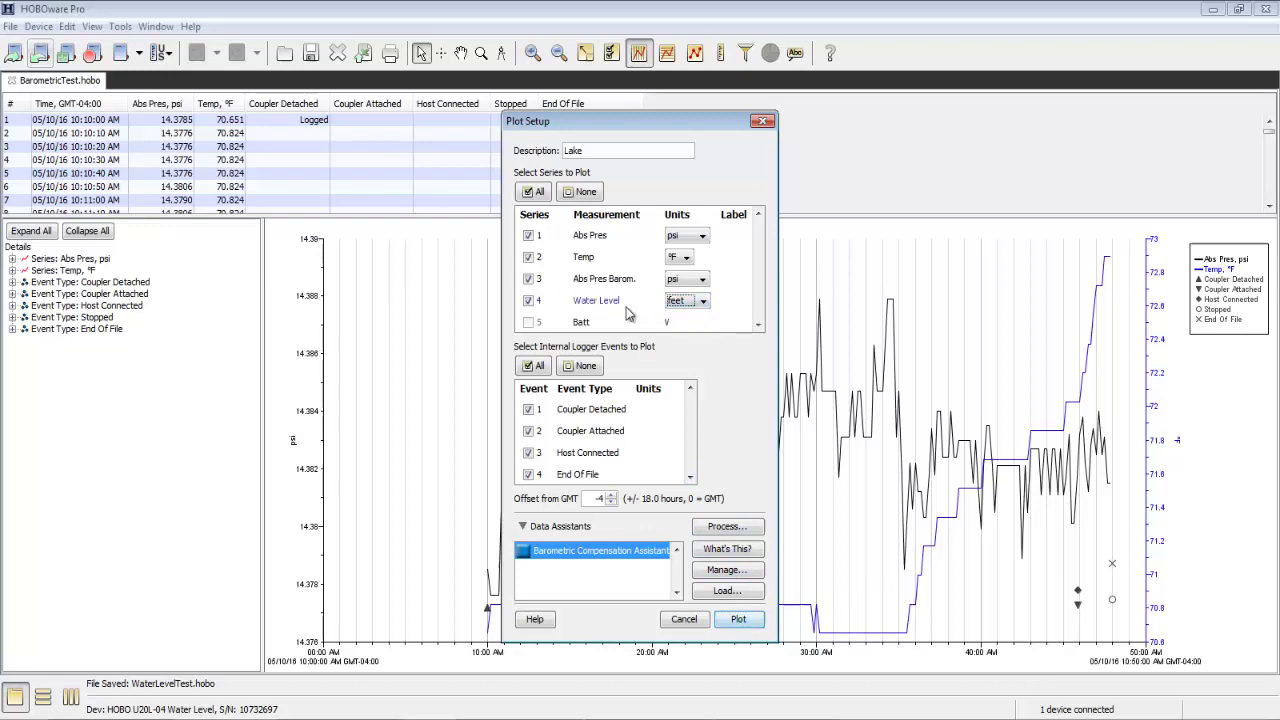
Plot WaterLevelTest.hobo as the Lake chart with compensated water level, pressure and temperature.
{"action": "left_click", "coordinate": [740, 620]}
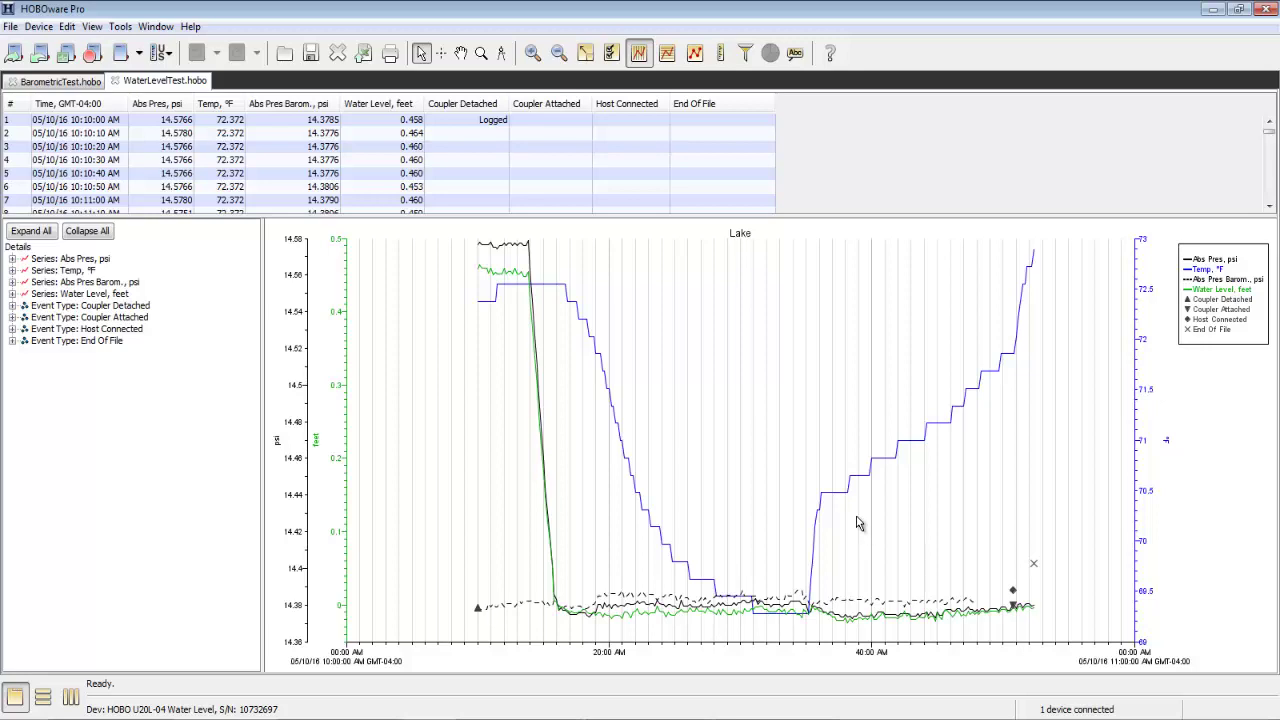
Export all water-level table data, including Water Level, to WaterLevelTest.csv on the Desktop.
{"action": "left_click", "coordinate": [11, 26]}
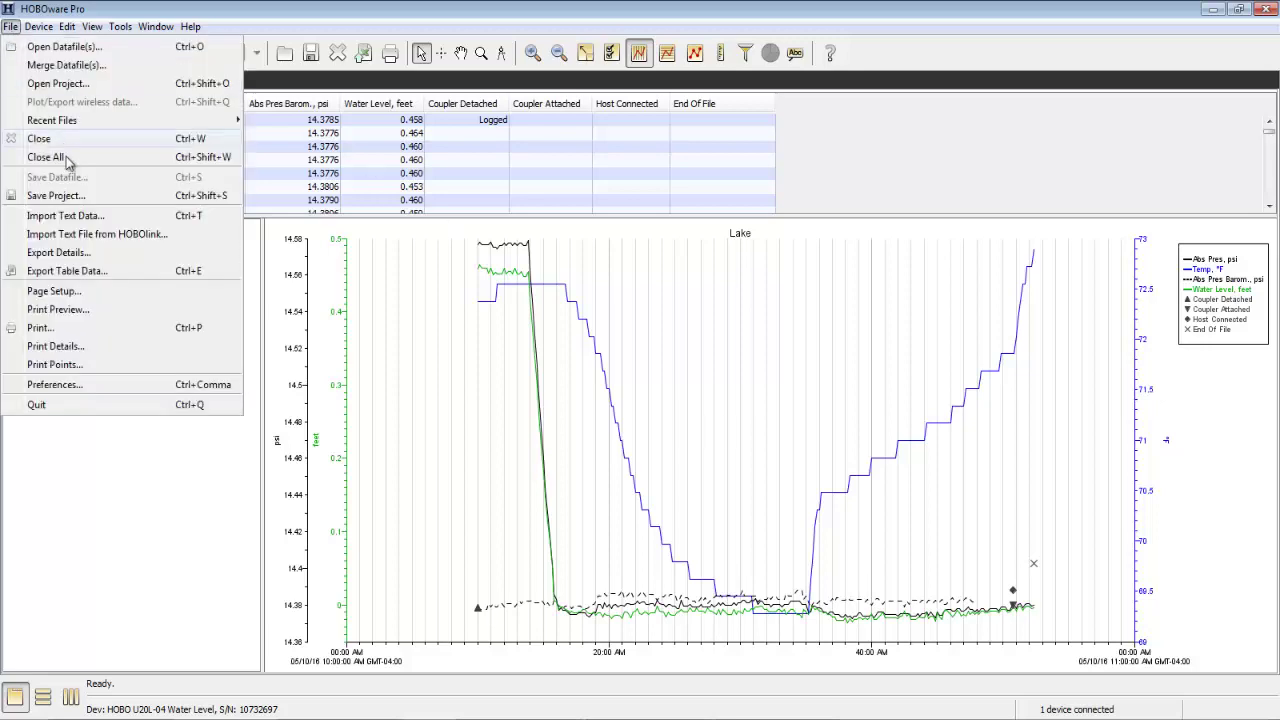
{"action": "left_click", "coordinate": [72, 271]}
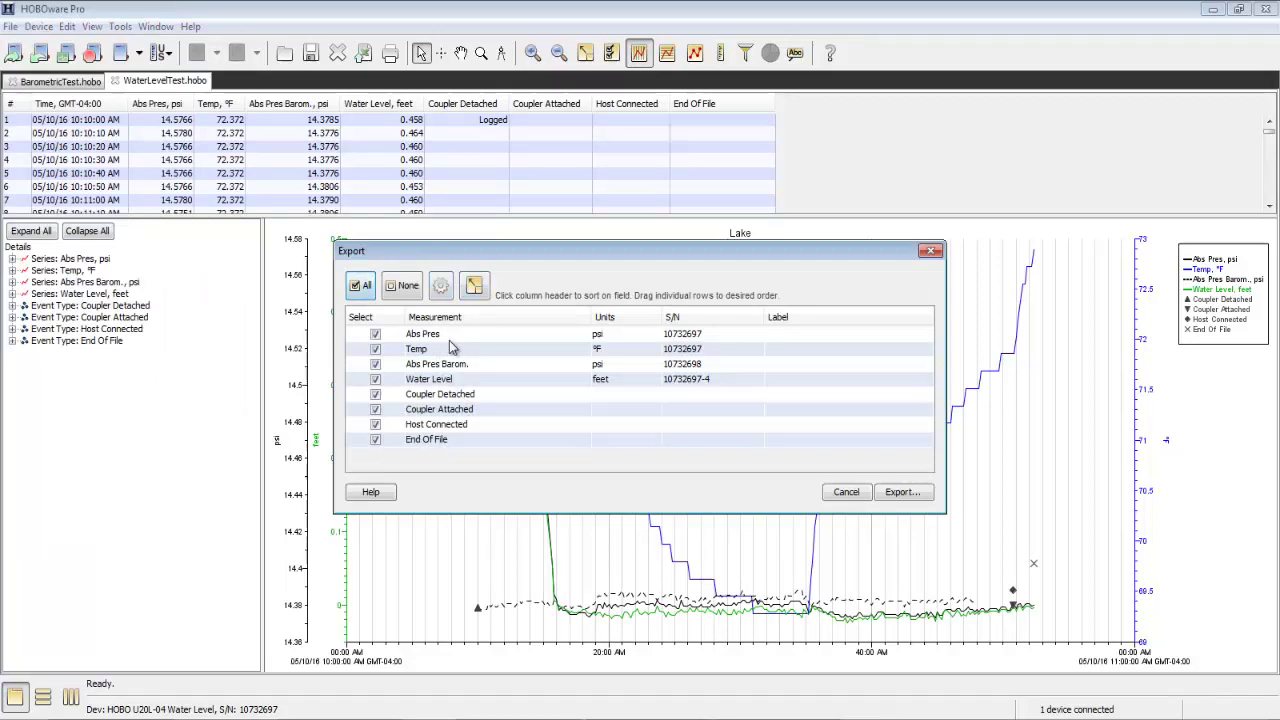
{"action": "left_click", "coordinate": [903, 493]}
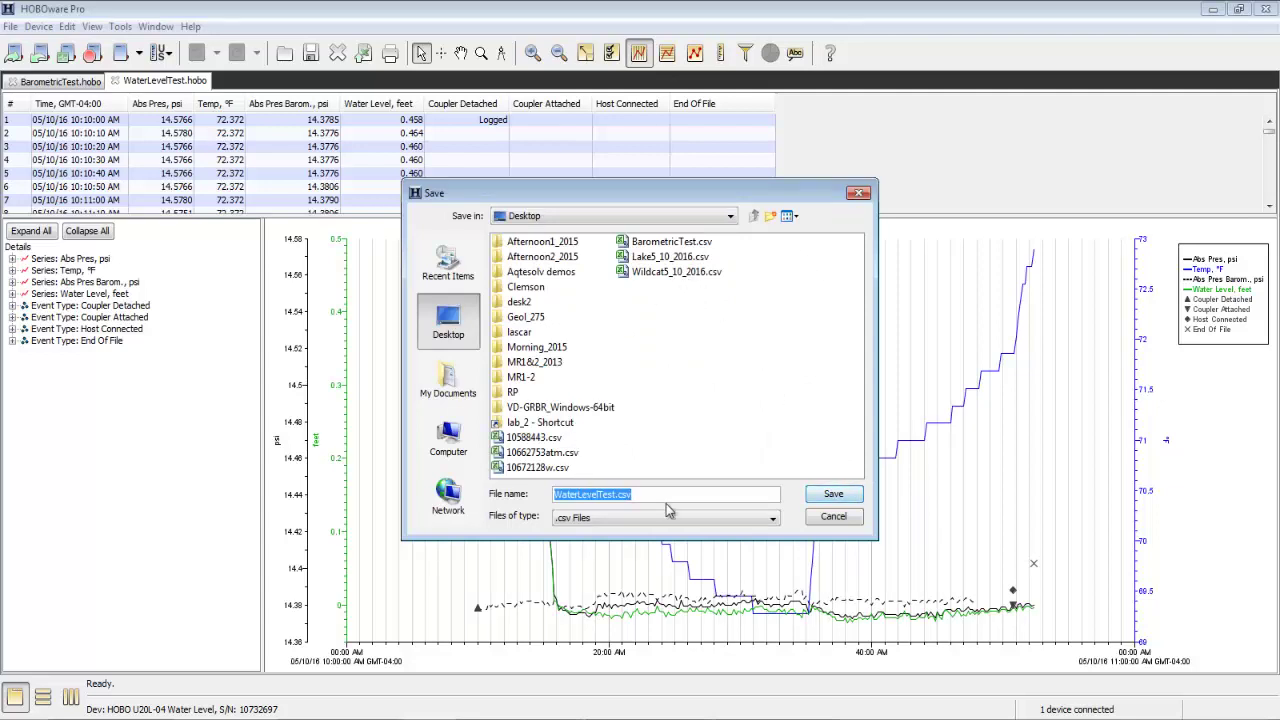
{"action": "left_click", "coordinate": [843, 494]}
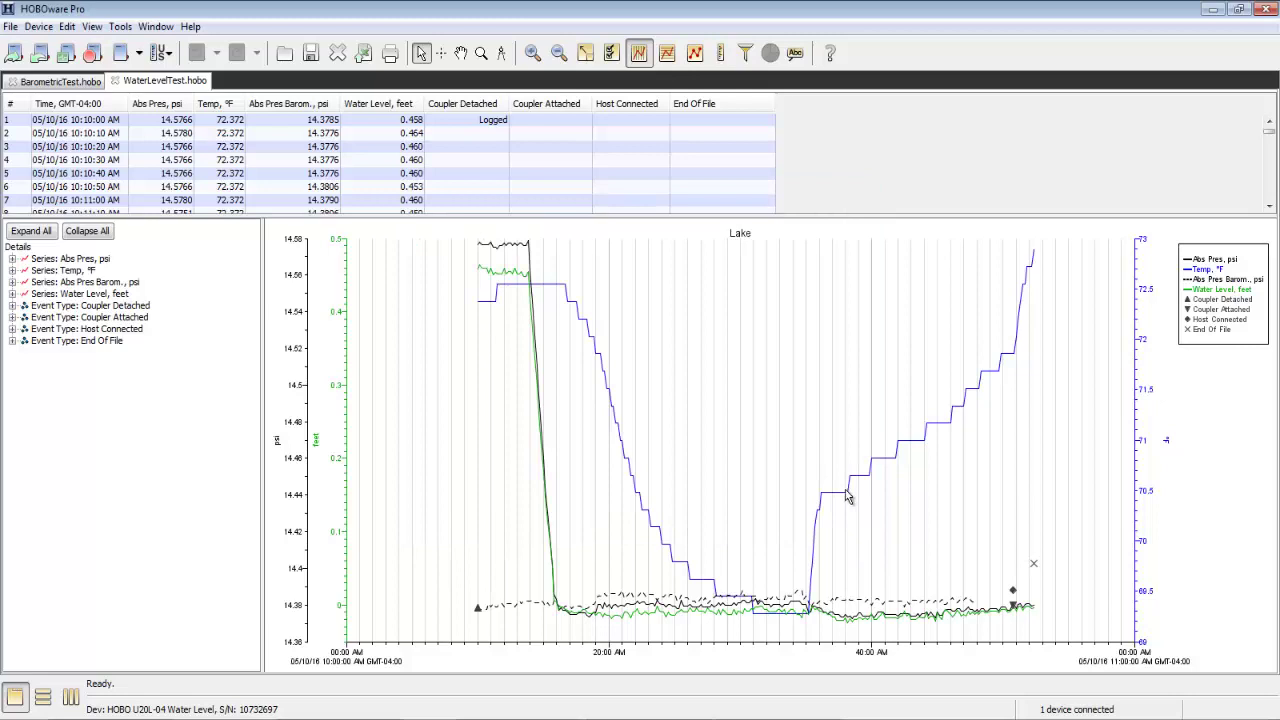